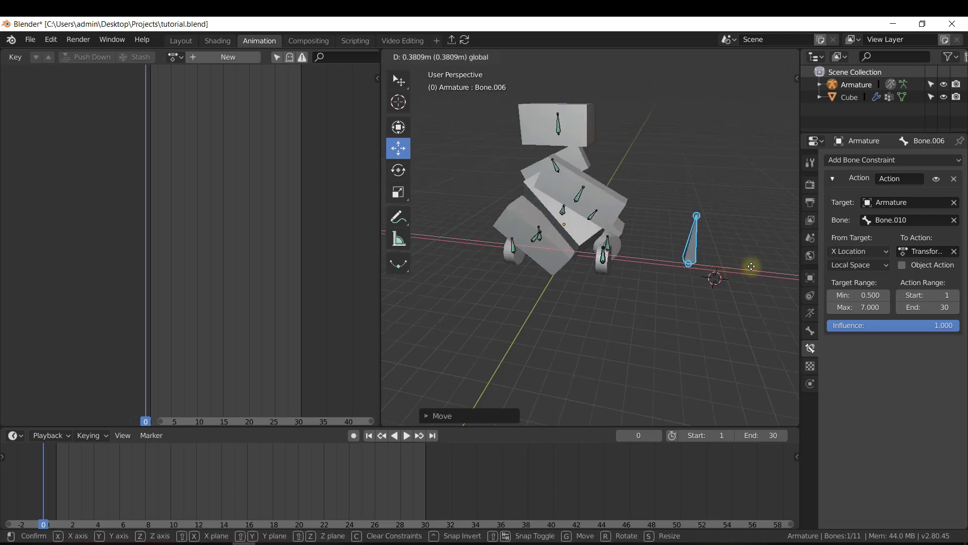
Confirm the control bone's X slide that folds the car into a robot, then start moving it again
left_click(607, 247)
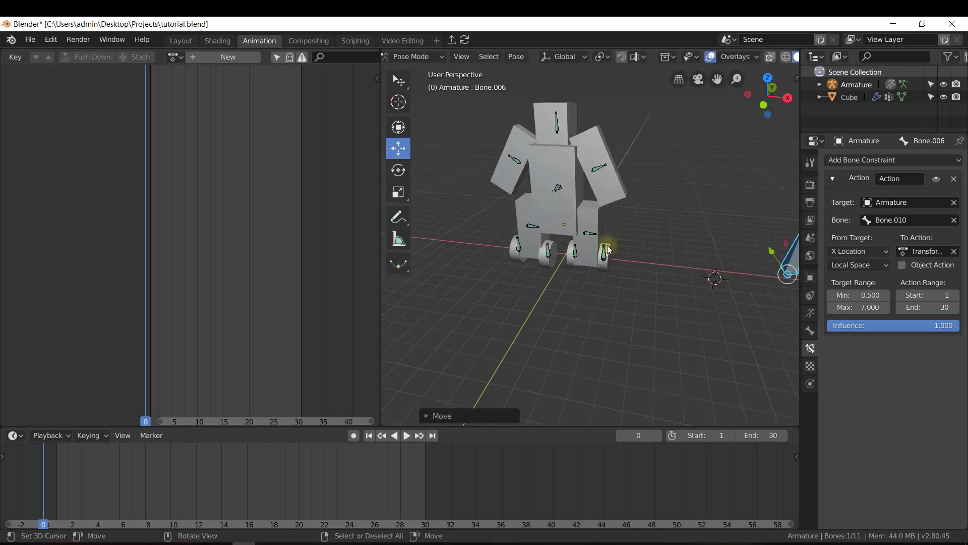
scroll(573, 275, "down", 2)
key("g")
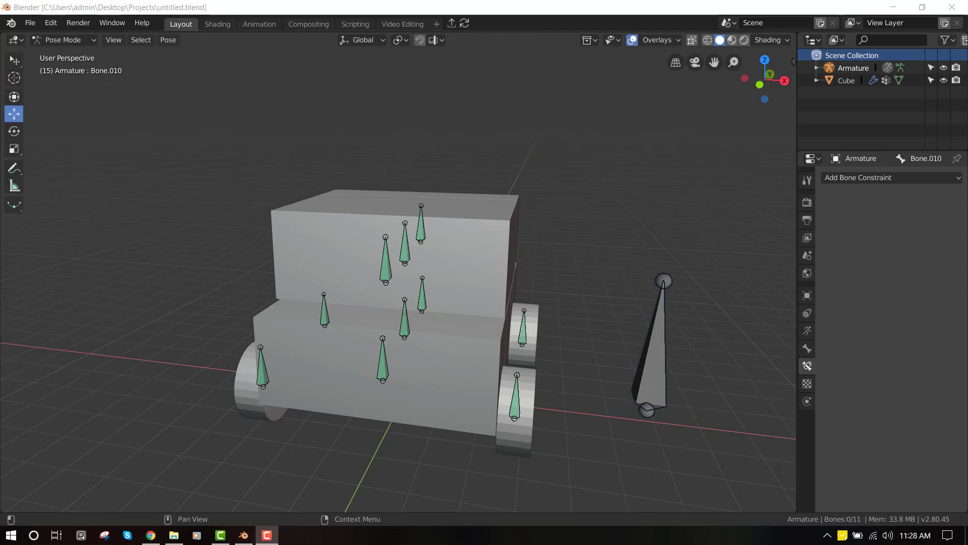
Select control bone Bone.010 and slide it along X to fold the car into a robot
left_click(659, 371)
scroll(624, 364, "down", 2)
left_click_drag(600, 370, 671, 357)
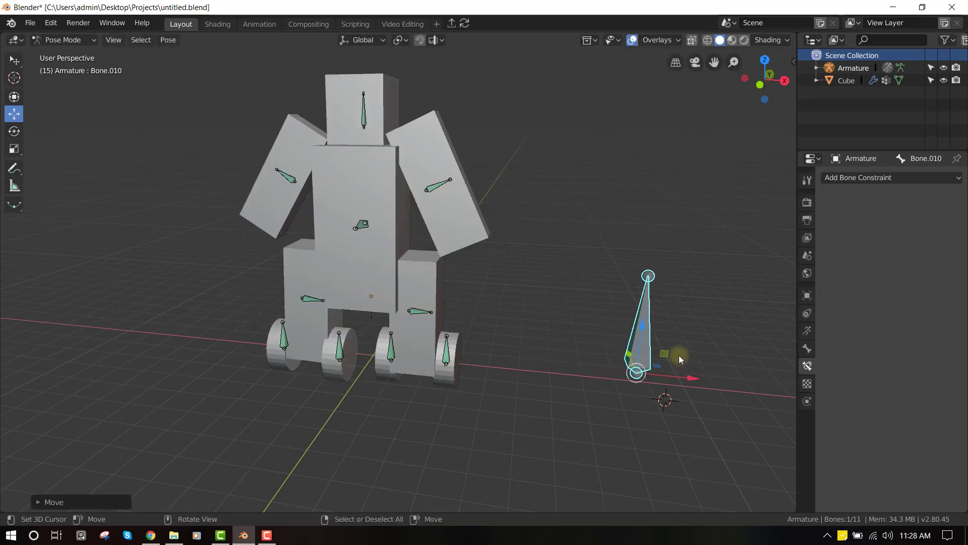
scroll(557, 331, "down", 2)
Select all bones, clear their transforms back to rest pose, then deselect them
key("a")
key("alt+e")
key("alt+r")
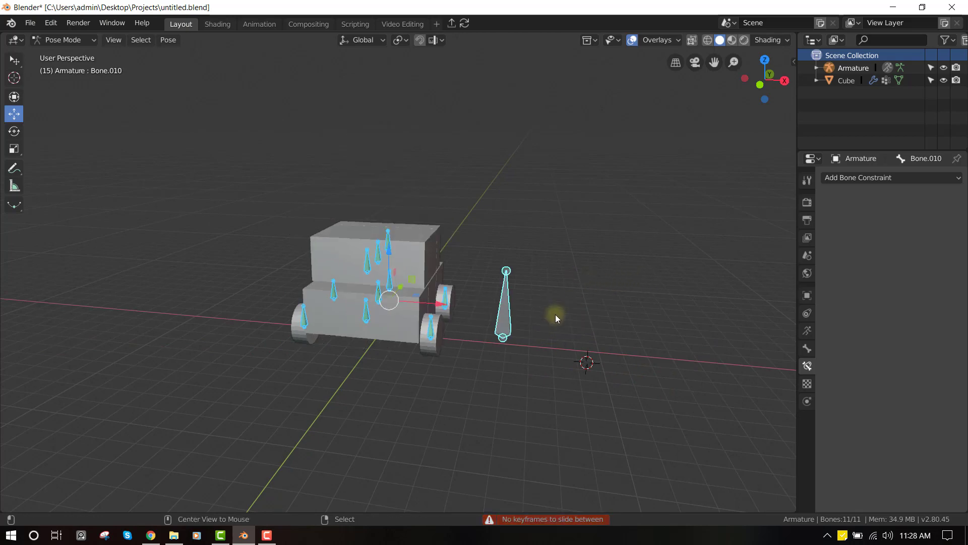
scroll(566, 331, "up", 3)
middle_click_drag(566, 331, 408, 284)
key("alt+a")
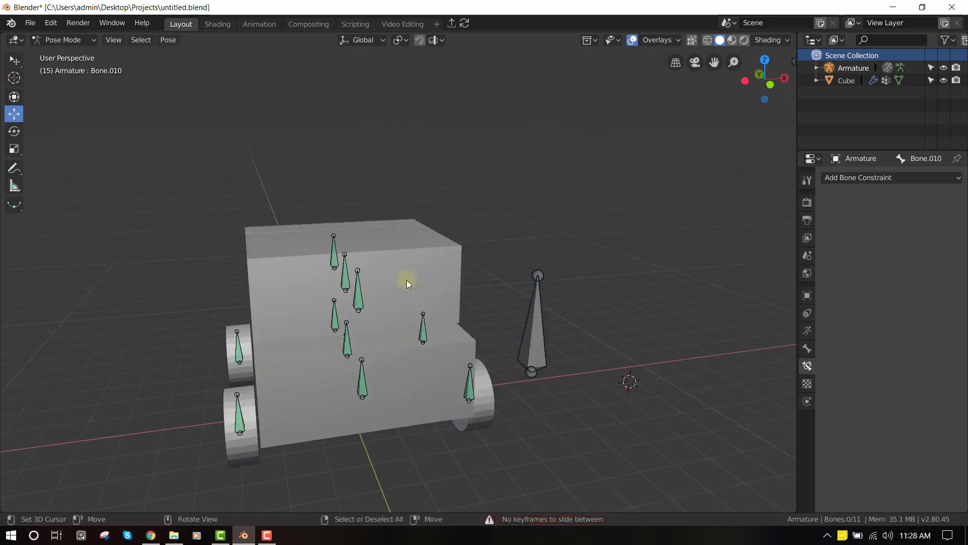
Open tutorial.blend from the recent files list and orbit to view the car
left_click(10, 25)
left_click(527, 337)
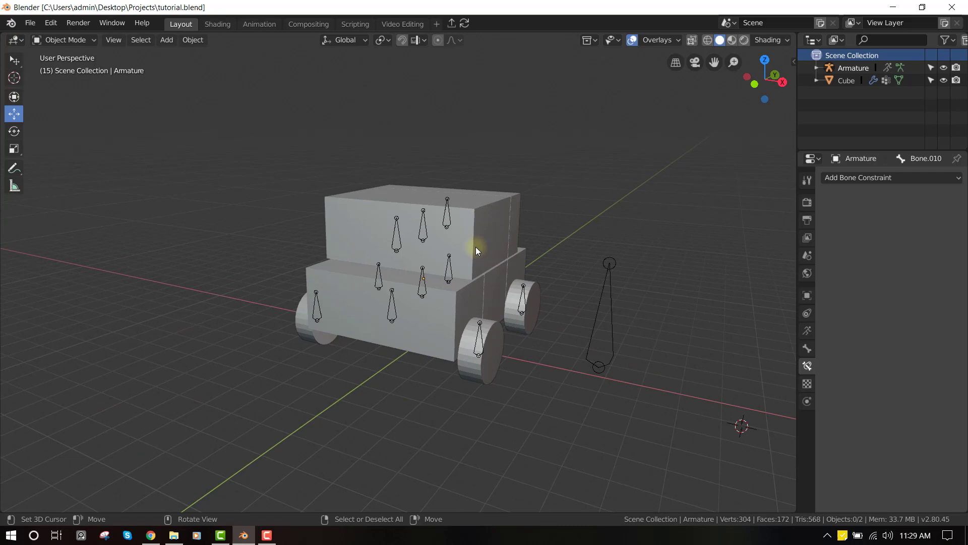
middle_click_drag(480, 309, 548, 303)
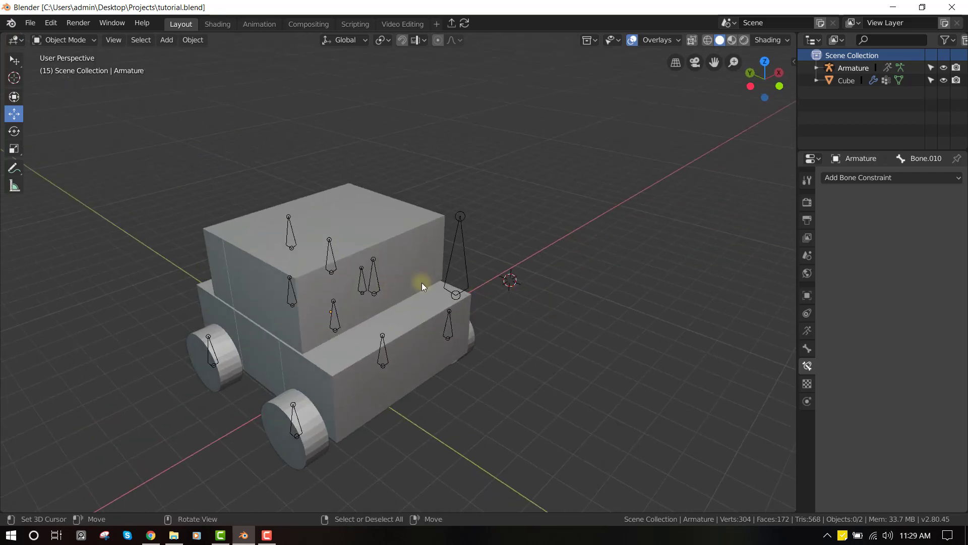
middle_click_drag(424, 281, 405, 272)
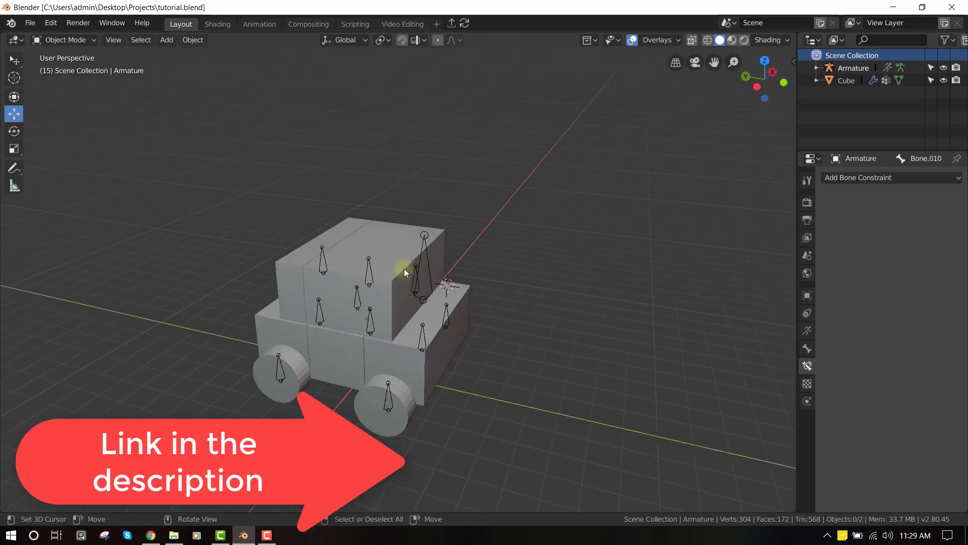
Put the car armature in Pose Mode, test-move Bone.001, cancel, and return to Object Mode
left_click(365, 276)
key("ctrl+Tab")
left_click(368, 276)
key("g")
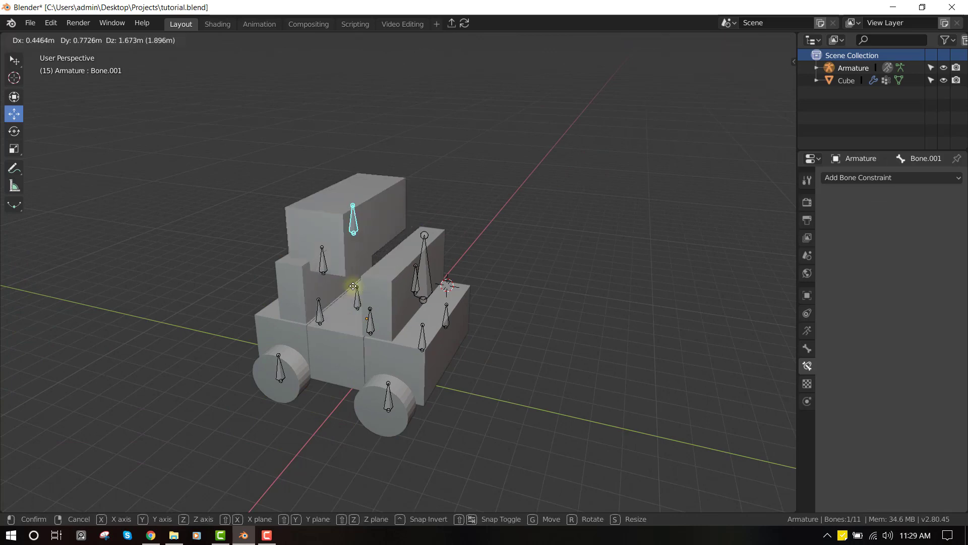
key("Escape")
key("ctrl+Tab")
In front perspective view and Pose Mode, select control bone Bone.010 plus wheel bone Bone.006
key("KP_1")
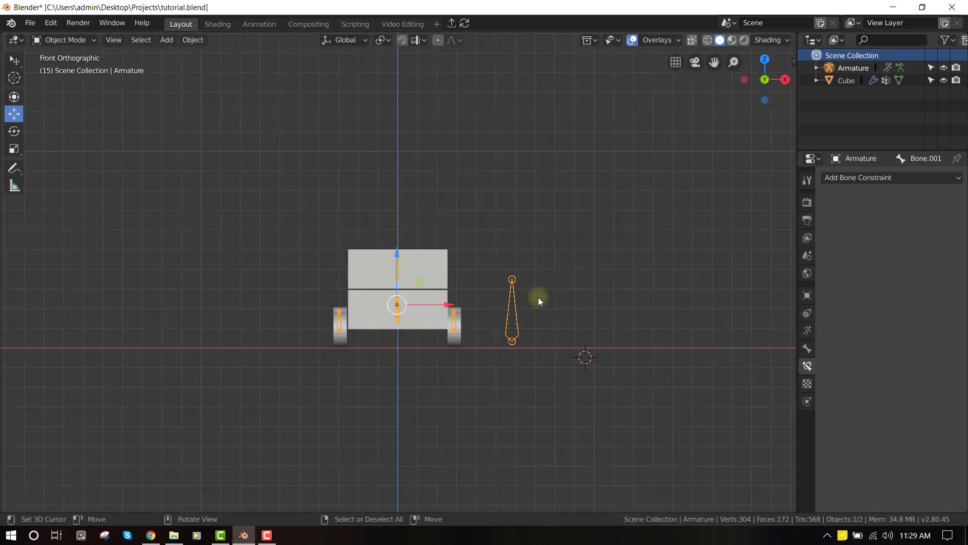
key("ctrl+Tab")
key("alt+a")
key("KP_5")
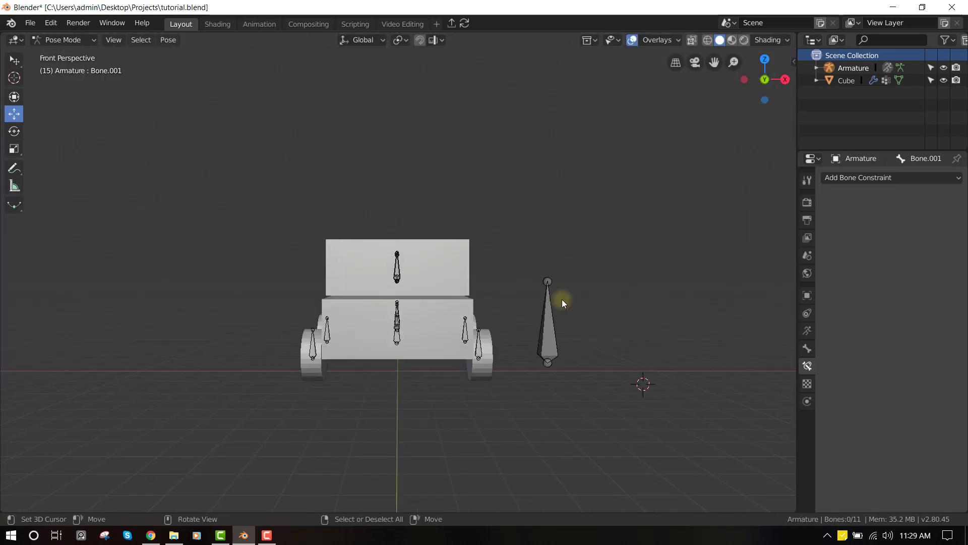
left_click(538, 315)
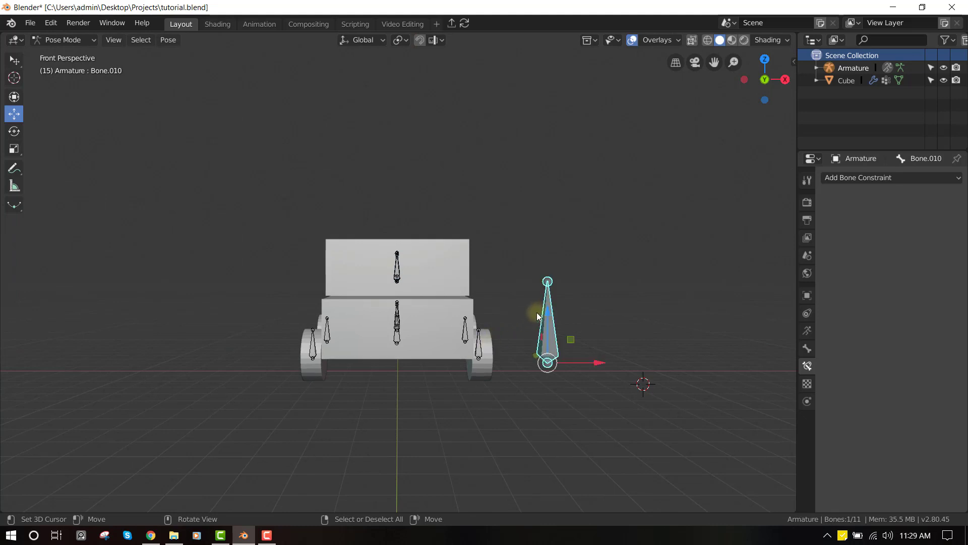
left_click(483, 343, "shift")
middle_click_drag(538, 298, 491, 286)
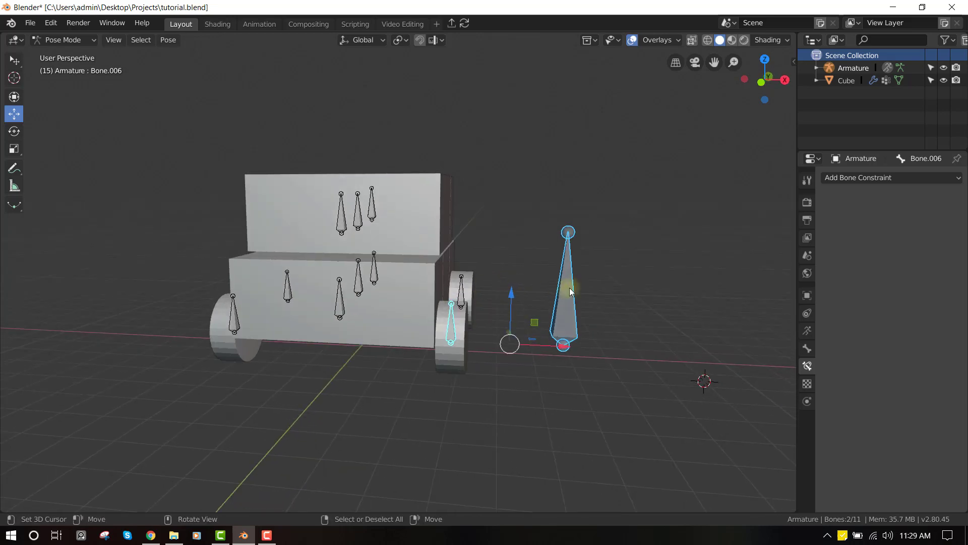
Add an Action bone constraint to front wheel bone Bone.006
middle_click_drag(571, 277, 611, 281)
left_click(849, 177)
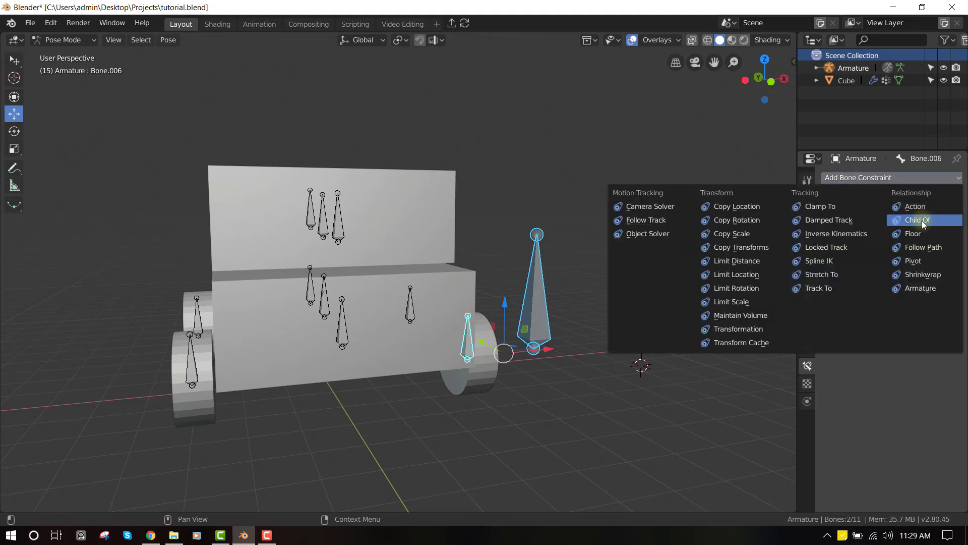
left_click(930, 207)
key("KP_1")
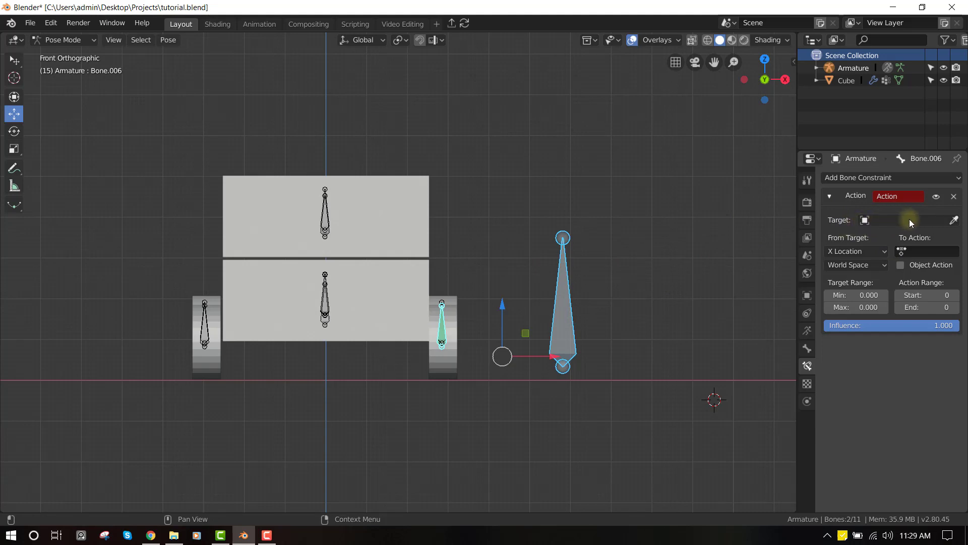
Test scaling and moving control bone Bone.010, undo it, then reselect wheel bone Bone.006
middle_click_drag(547, 249, 552, 282)
right_click(567, 272)
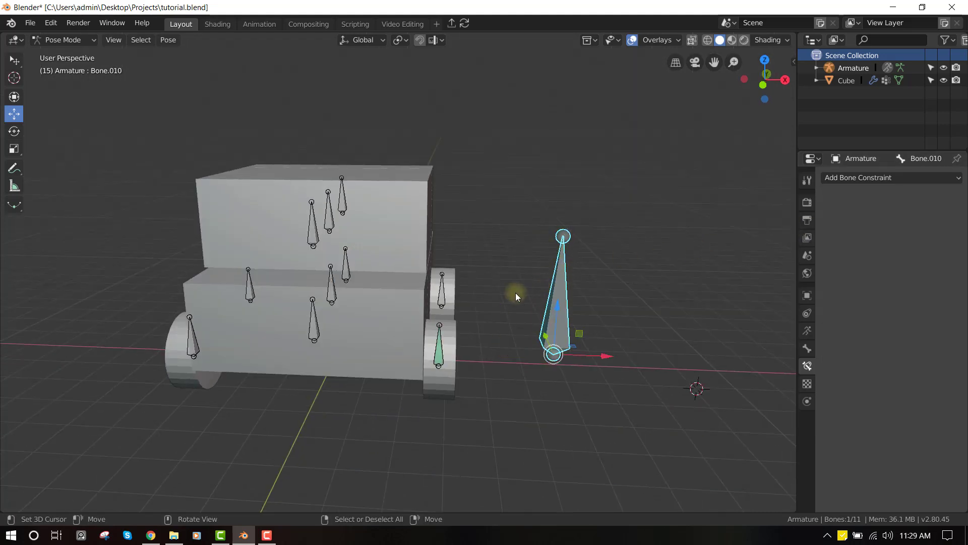
right_click(440, 346)
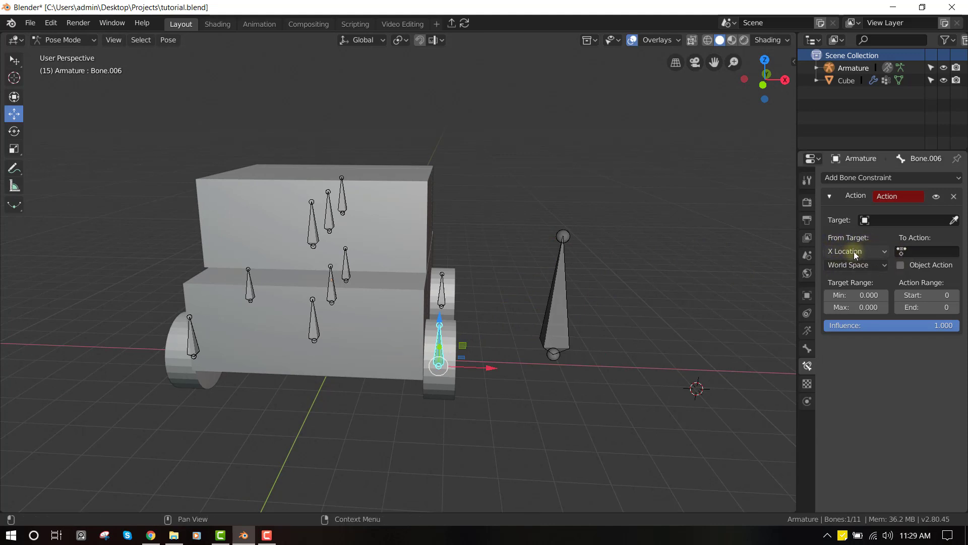
right_click(565, 285)
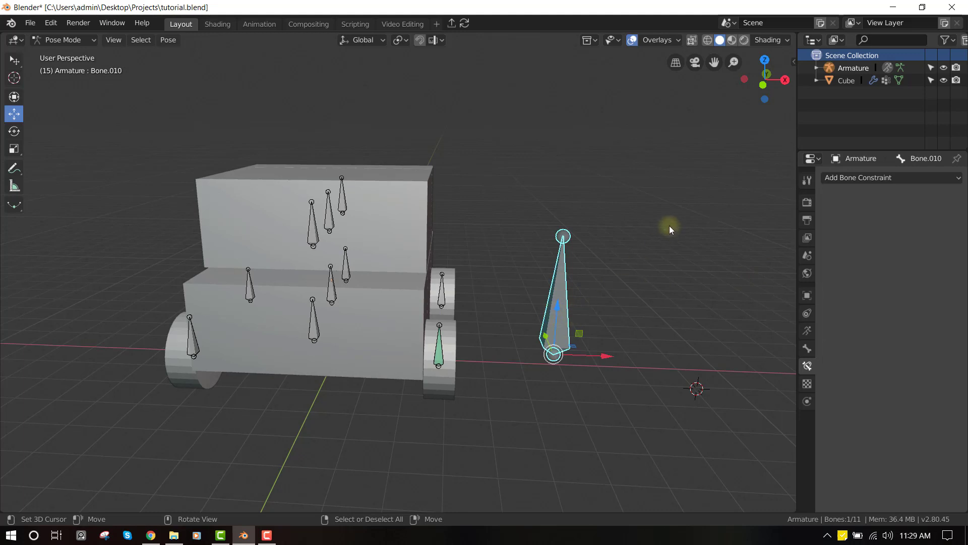
key("s")
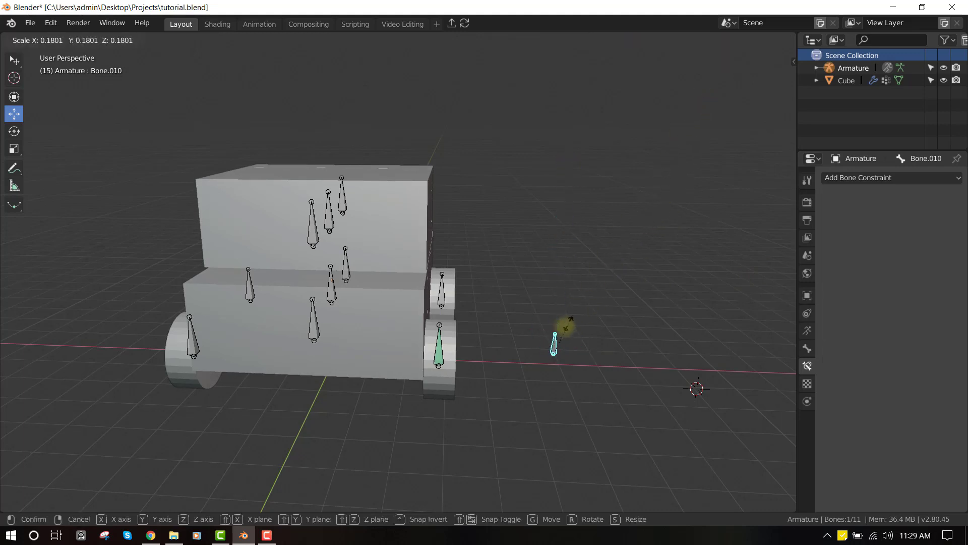
key("g")
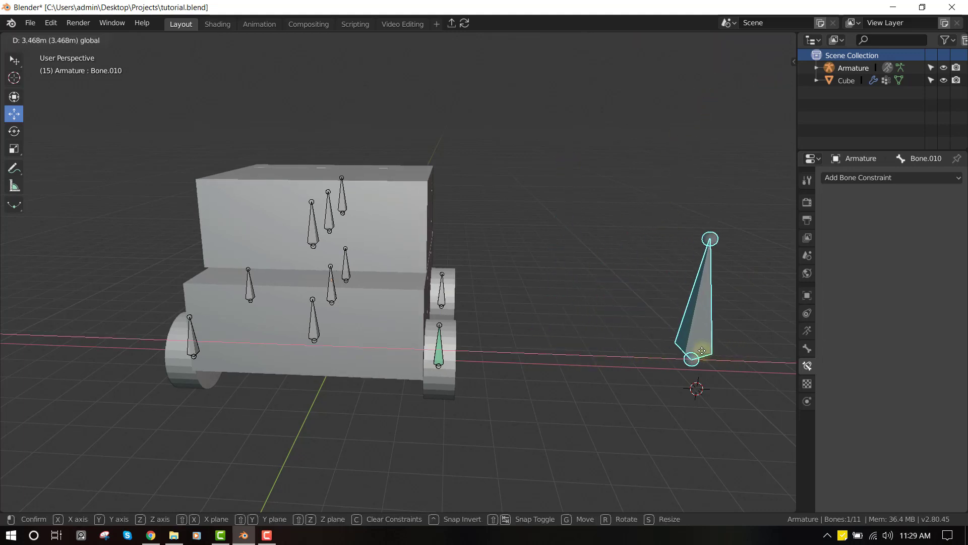
left_click(622, 353)
key("ctrl+z")
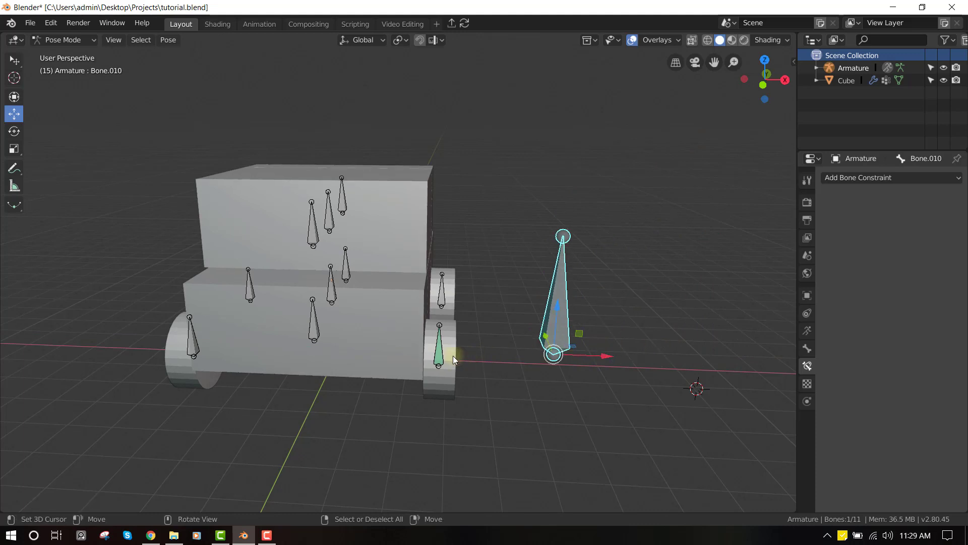
left_click(438, 361)
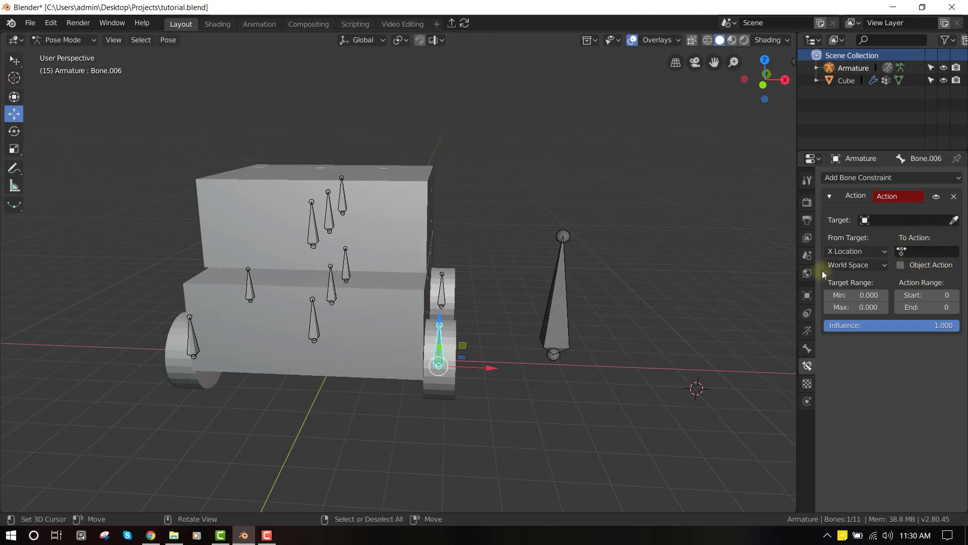
Remove the Action constraint from the wheel bone and deselect all bones
left_click(954, 196)
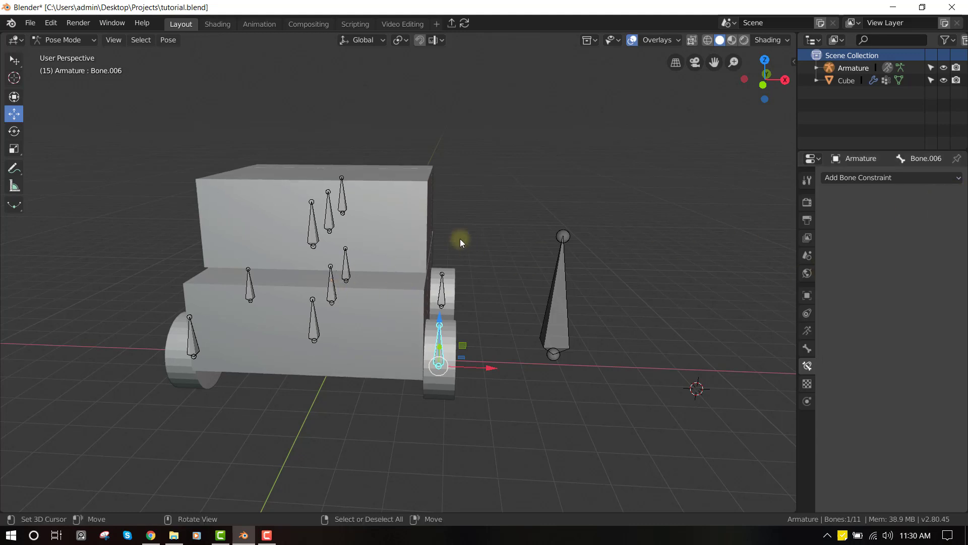
key("KP_1")
left_click(307, 82)
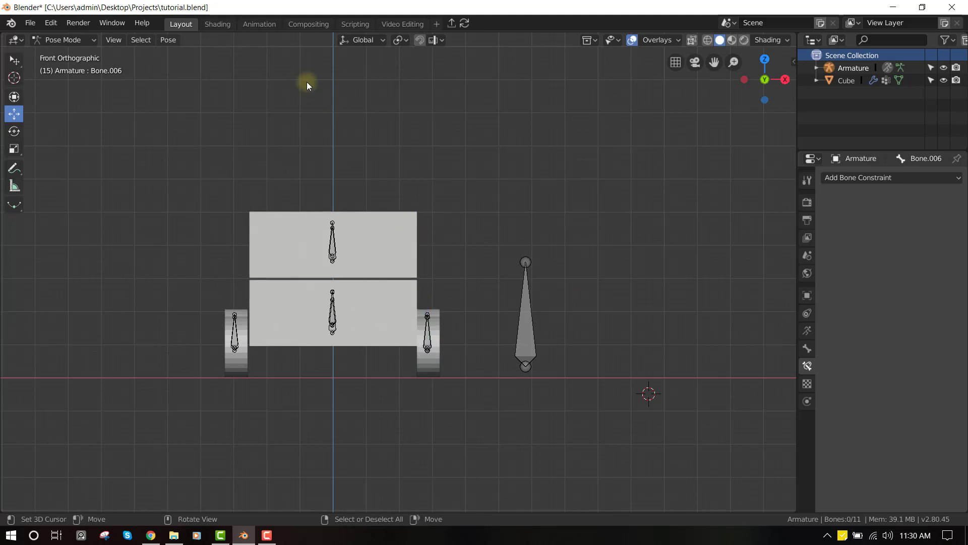
Switch to the Animation workspace and turn the animation area into the Graph Editor
left_click(266, 26)
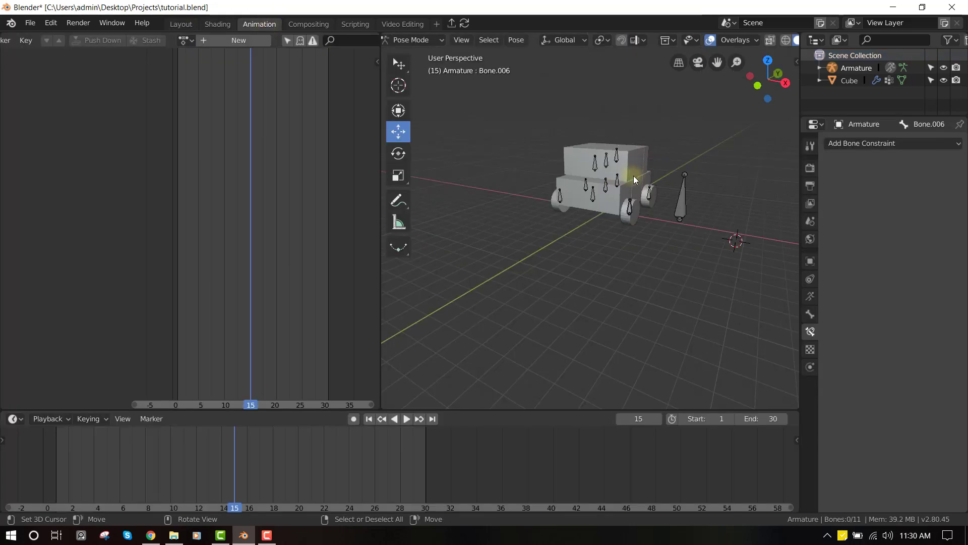
key("KP_1")
middle_click_drag(566, 244, 597, 268, "shift")
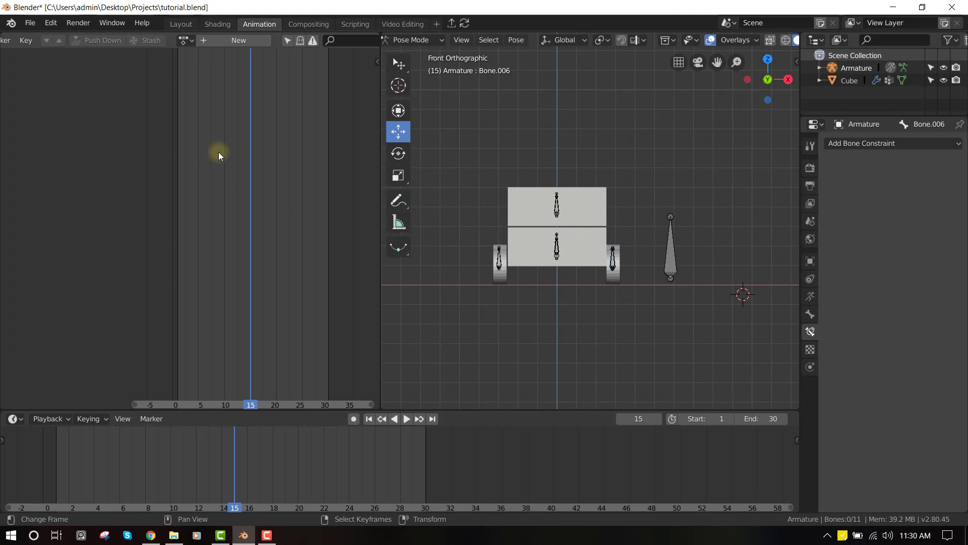
scroll(40, 41, "up", 1)
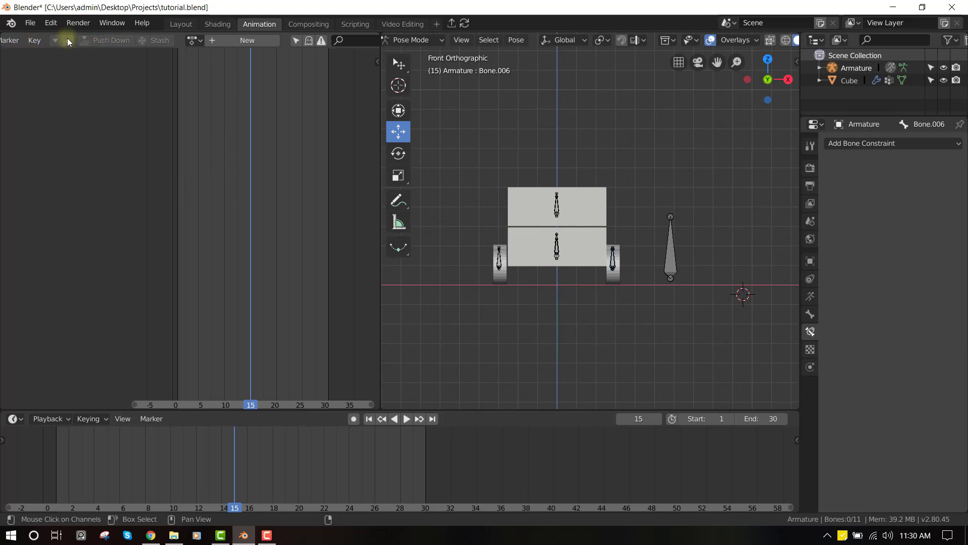
scroll(69, 42, "up", 5)
left_click(48, 41)
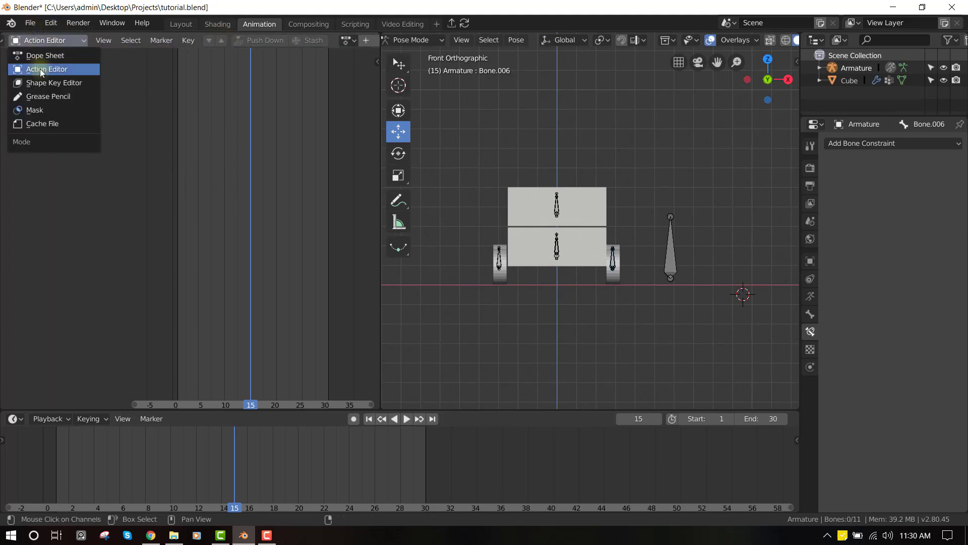
left_click(12, 40)
left_click(199, 112)
Hide control bone Bone.010 in the front orthographic view
middle_click_drag(615, 227, 598, 253)
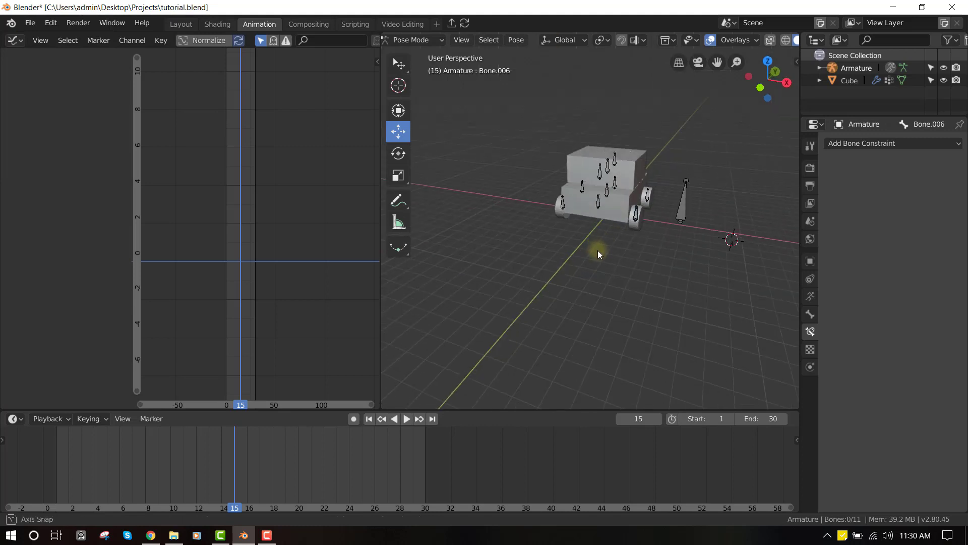
key("KP_1")
left_click(667, 250)
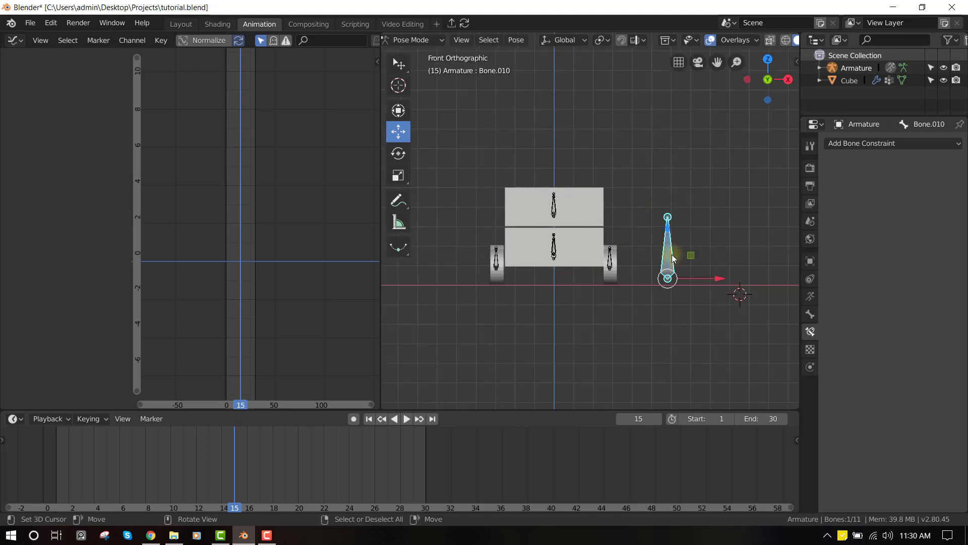
key("h")
scroll(619, 216, "up", 2)
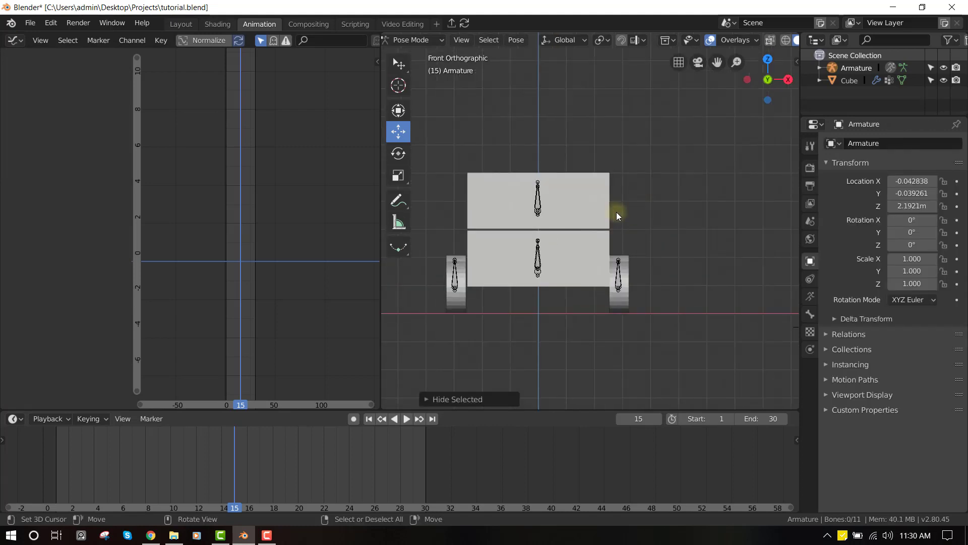
middle_click_drag(578, 216, 623, 227, "shift")
Keyframe LocRotScale for all bones at the first frame in the car pose
key("a")
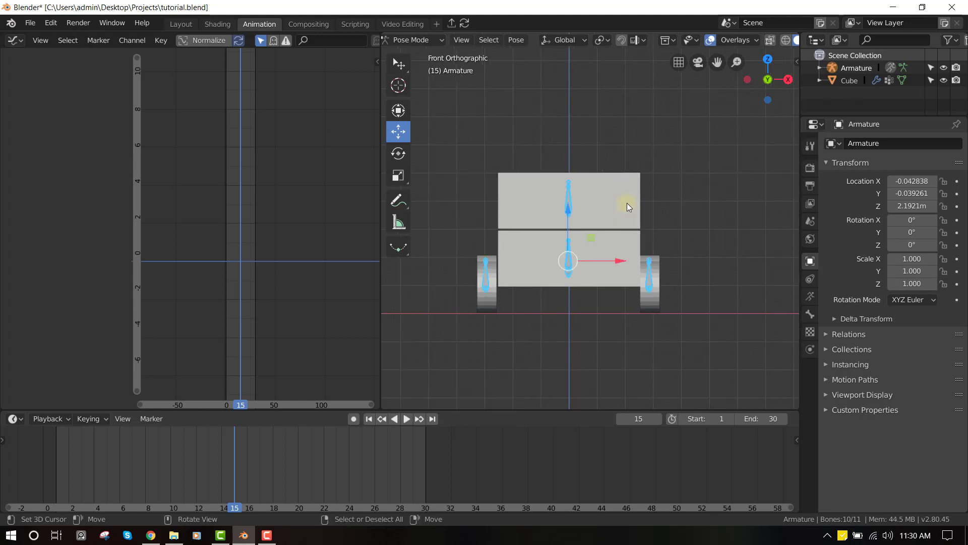
key("shift+Left")
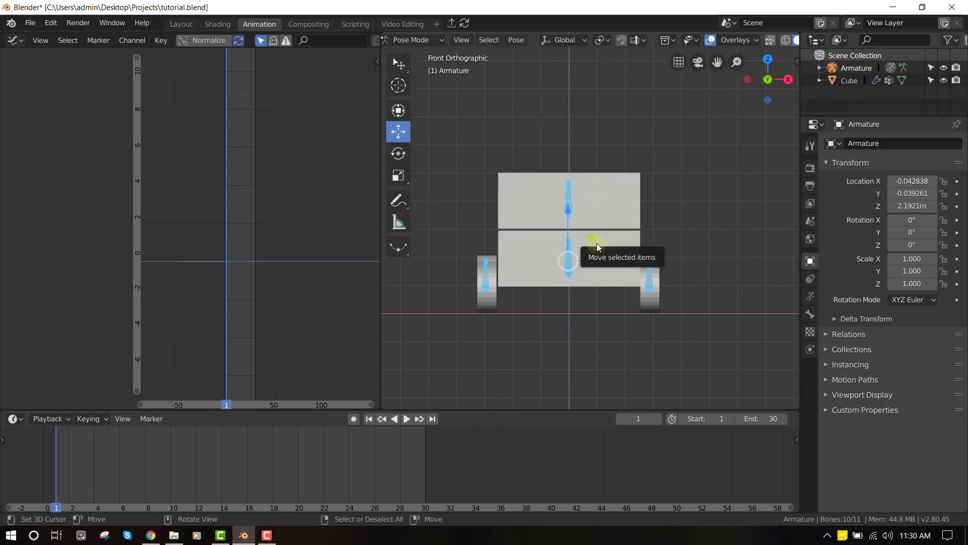
key("i")
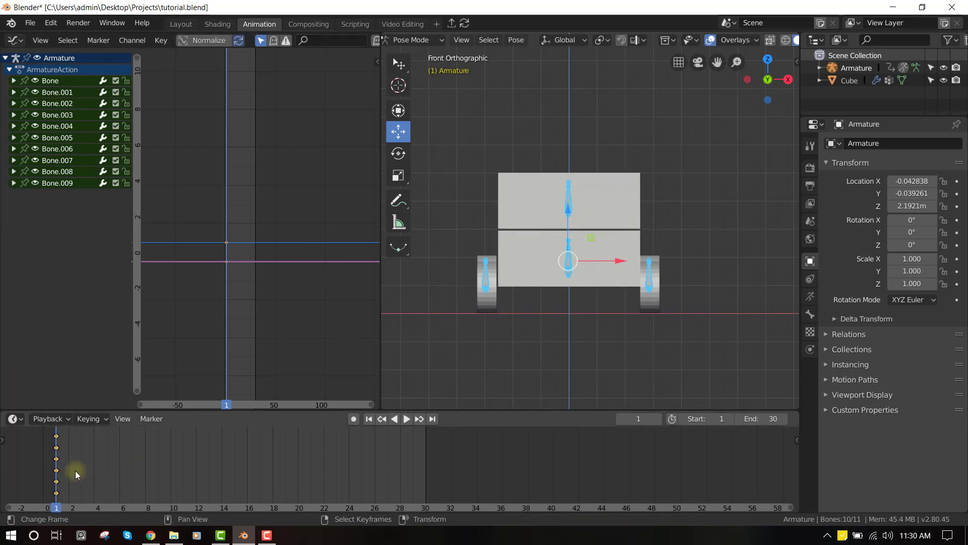
key("space")
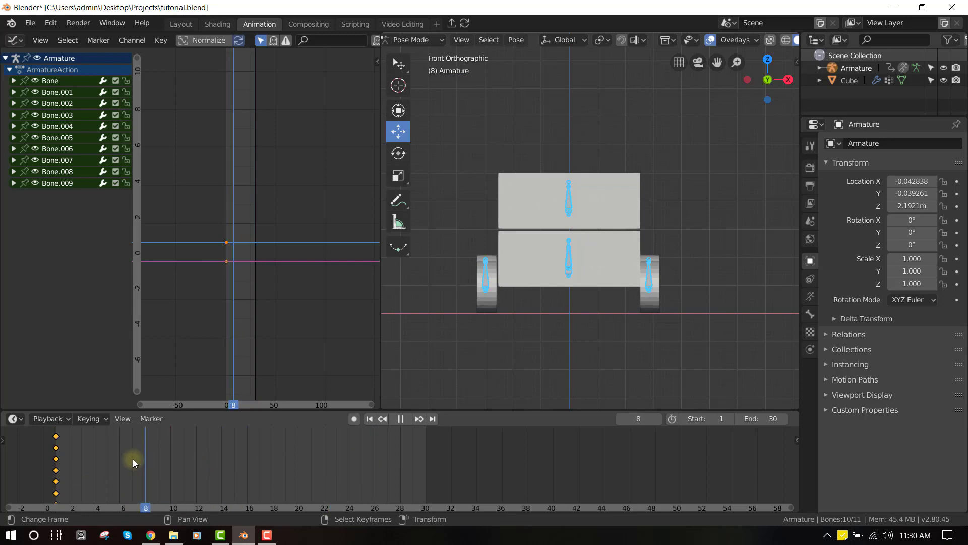
key("space")
Move the roof box, body box, wheels and bottom box apart into a robot pose
middle_click_drag(663, 240, 670, 150)
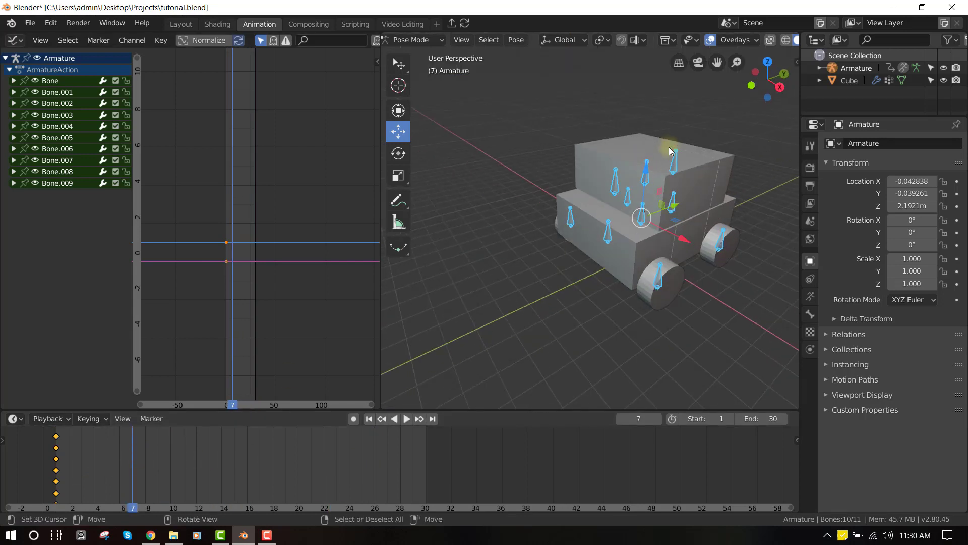
key("KP_1")
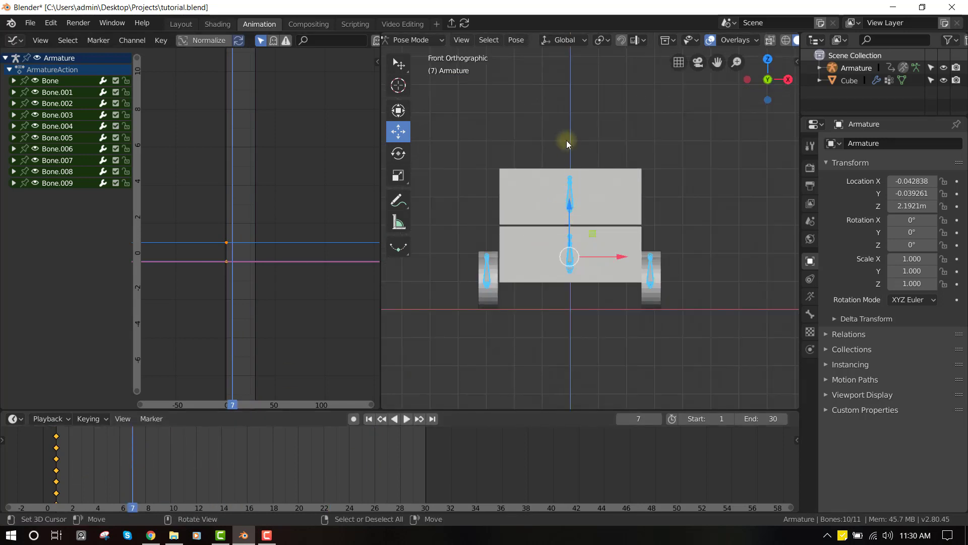
mouse_move(567, 144)
left_mouse_down()
mouse_move(552, 86)
mouse_move(551, 142)
left_mouse_up()
scroll(552, 143, "down", 3)
middle_click_drag(552, 143, 545, 244)
key("KP_1")
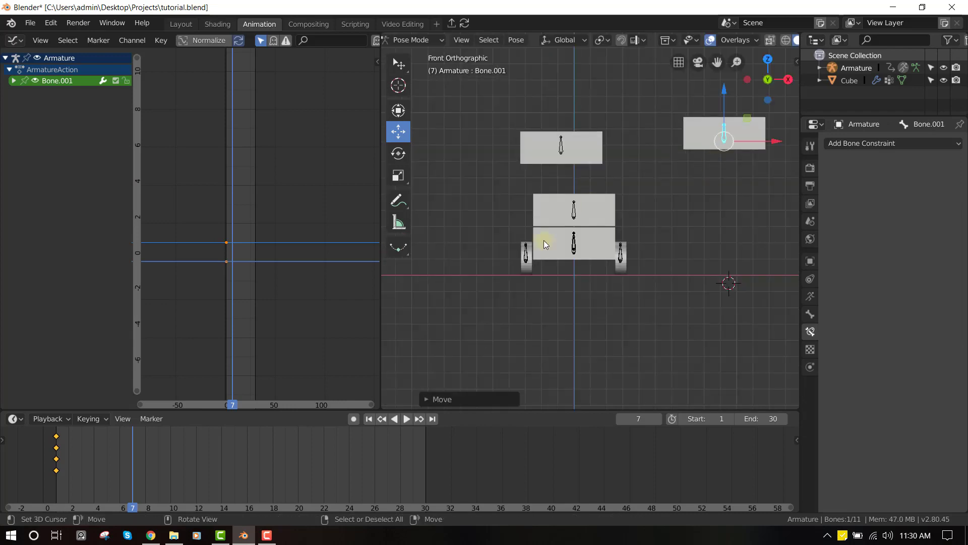
left_click_drag(577, 217, 464, 174)
left_click_drag(575, 237, 667, 244)
left_click_drag(526, 252, 503, 108)
left_click_drag(664, 241, 575, 242)
Keyframe all bones in the exploded robot pose and select the later keyframes
key("a")
scroll(575, 242, "down", 2)
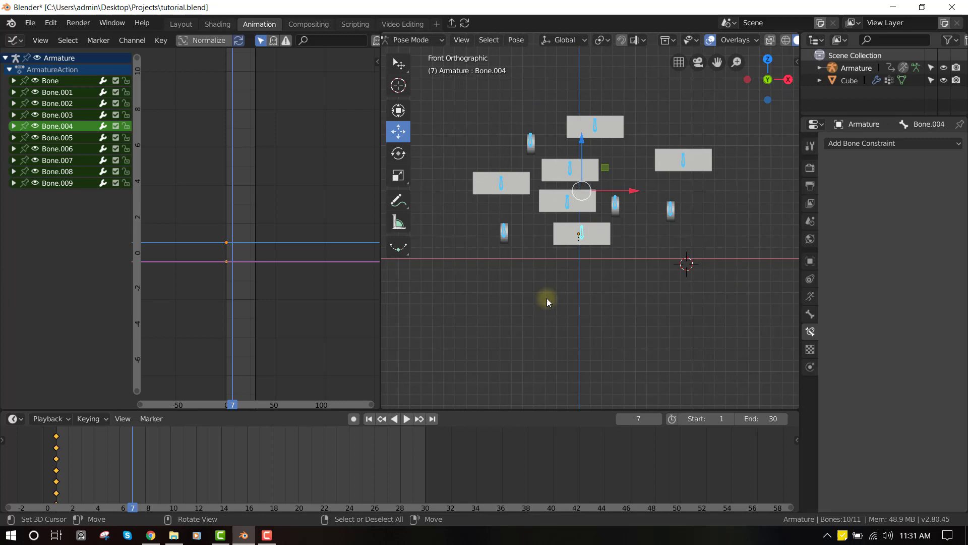
key("i")
left_click_drag(82, 488, 170, 450)
left_click(132, 451)
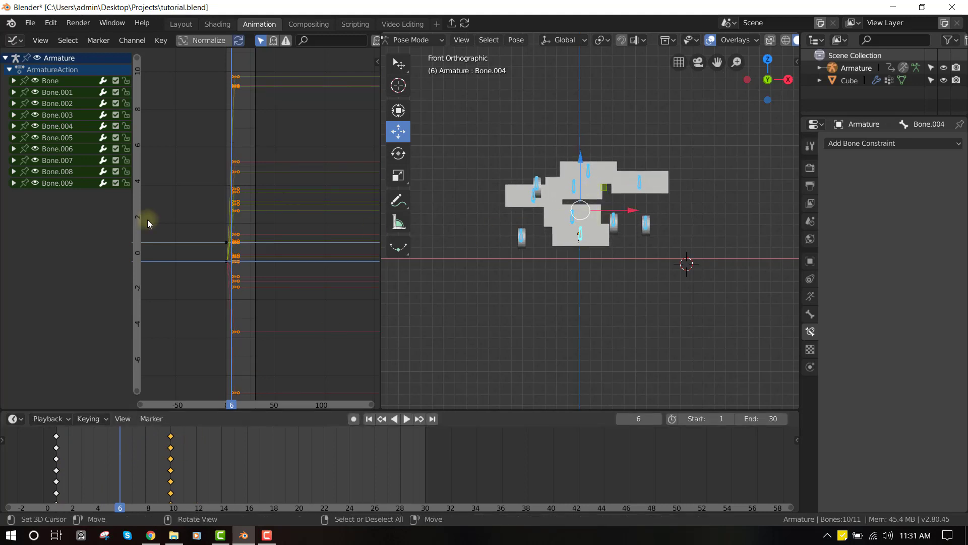
At frame 5, raise and rotate the Bone.001 and Bone.002 pieces into an intermediate pose
key("space")
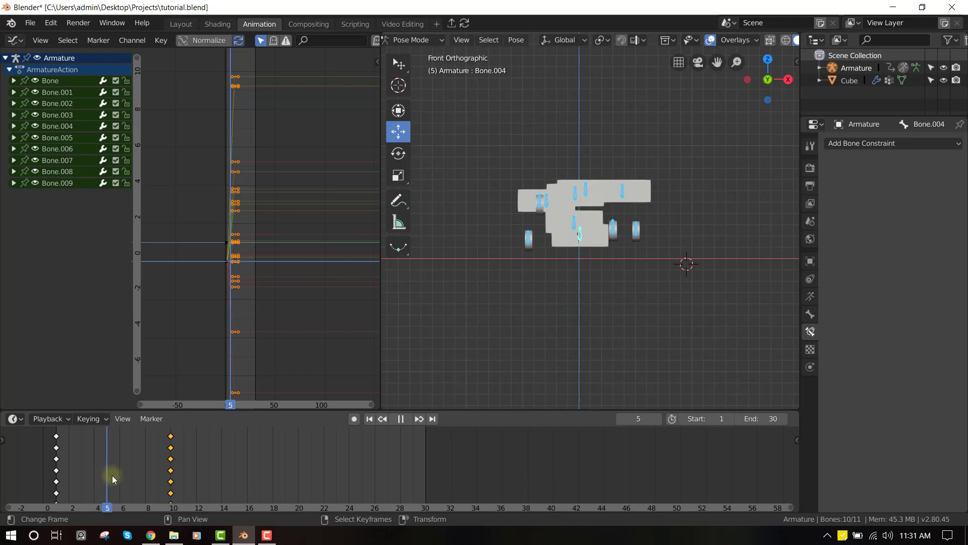
key("space")
scroll(672, 193, "up", 2)
left_click_drag(636, 184, 640, 146)
key("r")
left_click(696, 168)
left_click_drag(587, 186, 574, 132)
key("r")
left_click(637, 154)
Keyframe all bones in the intermediate pose at frame 5 and play it back
key("a")
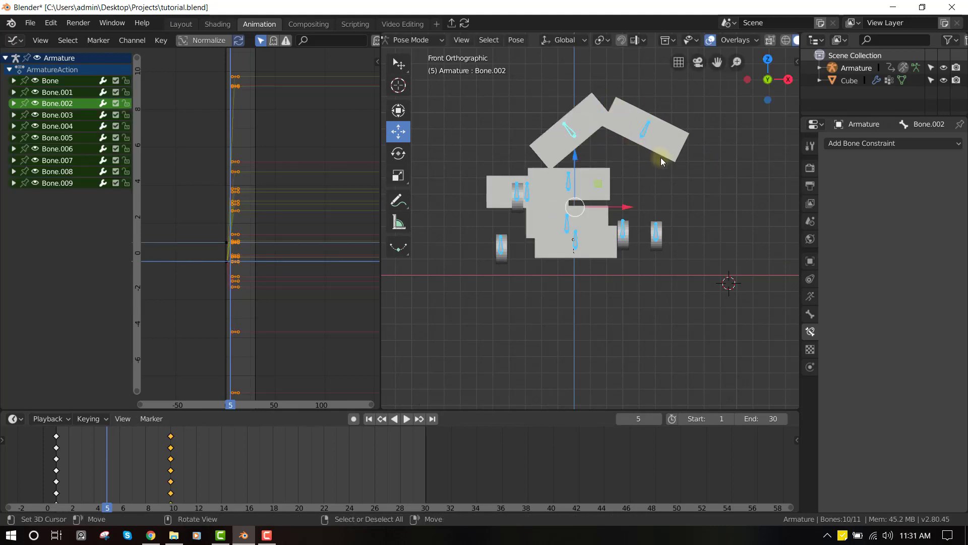
key("i")
key("space")
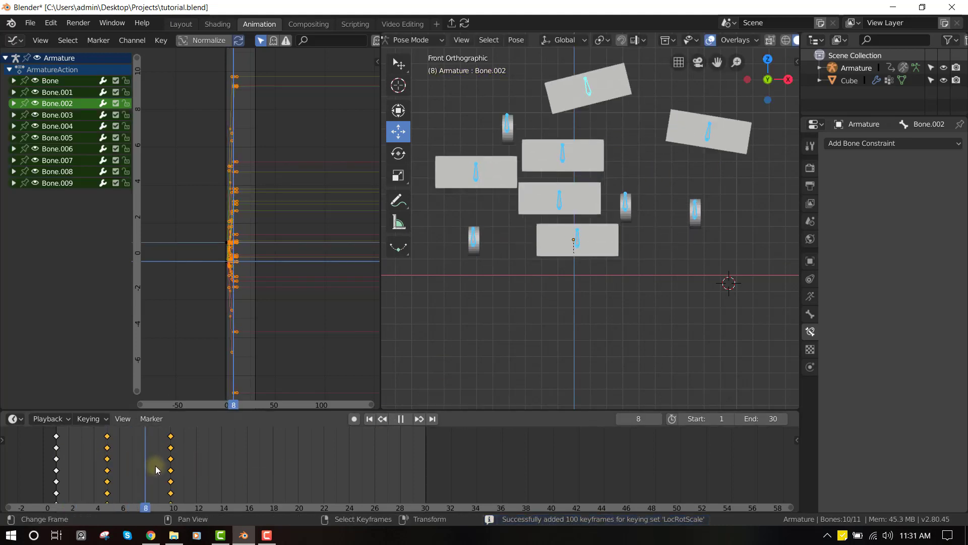
left_click(95, 465)
key("space")
Set the bone curves' keyframe interpolation to Linear
scroll(303, 249, "up", 2)
middle_click_drag(302, 248, 289, 177)
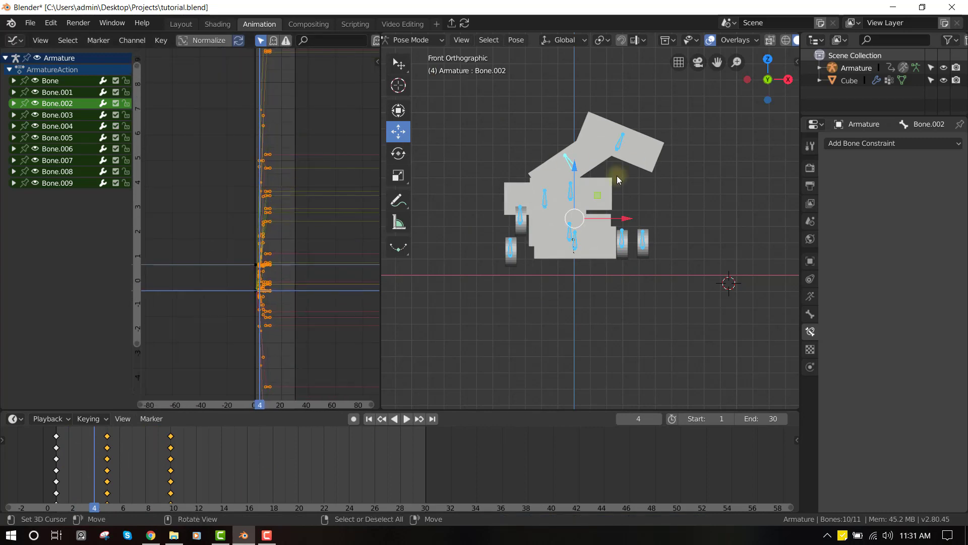
right_click(317, 148)
left_click(314, 145)
key("t")
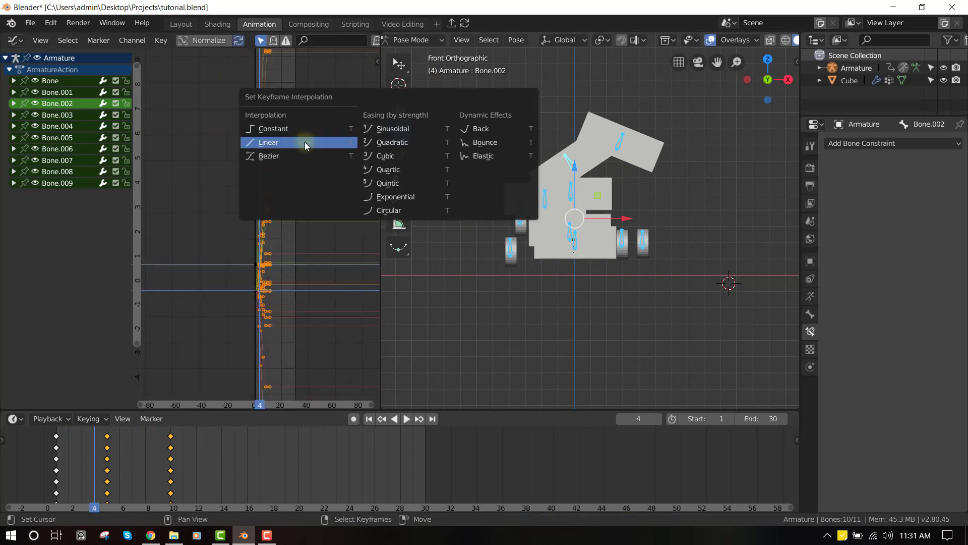
left_click(275, 143)
Try Bezier interpolation on the curves, then switch them back to Linear
middle_click_drag(277, 147, 298, 126)
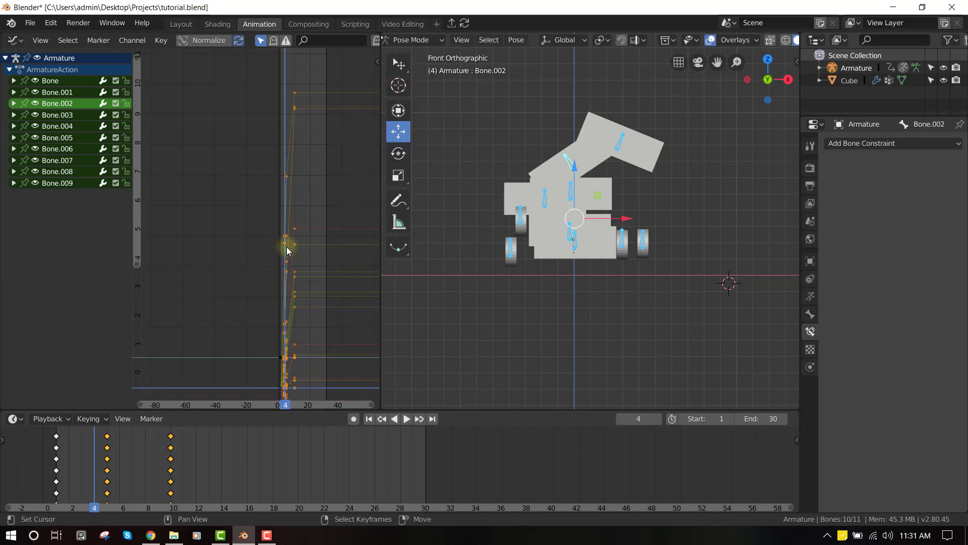
key("t")
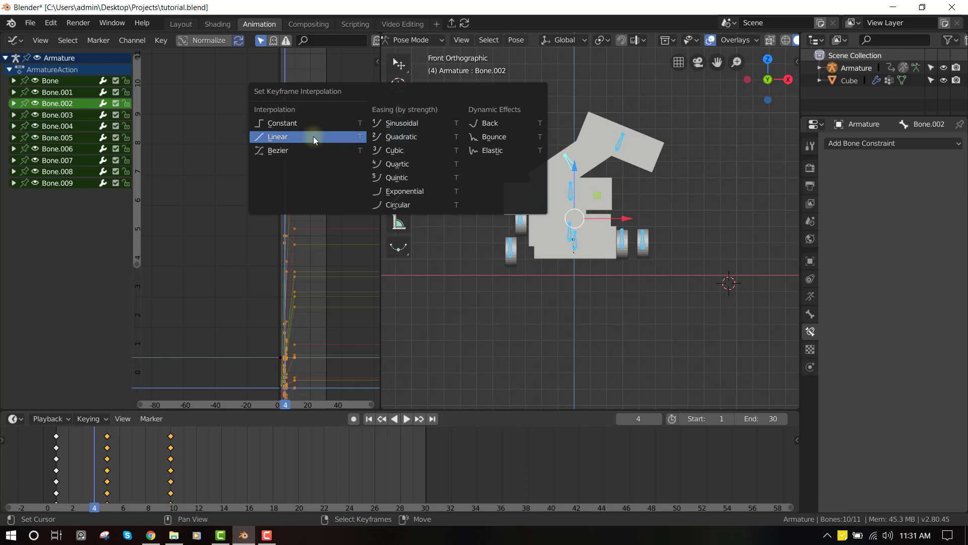
left_click(300, 149)
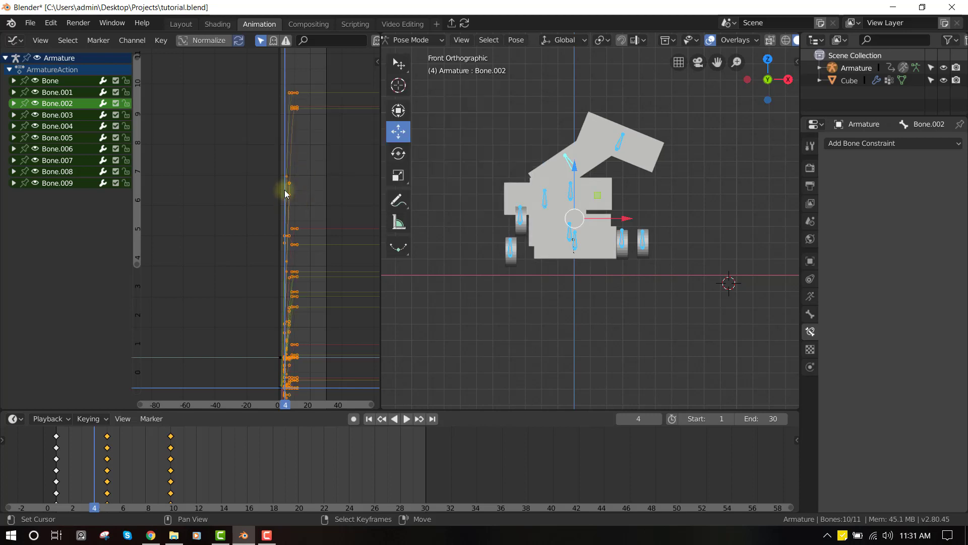
middle_click_drag(285, 189, 307, 141, "ctrl")
key("t")
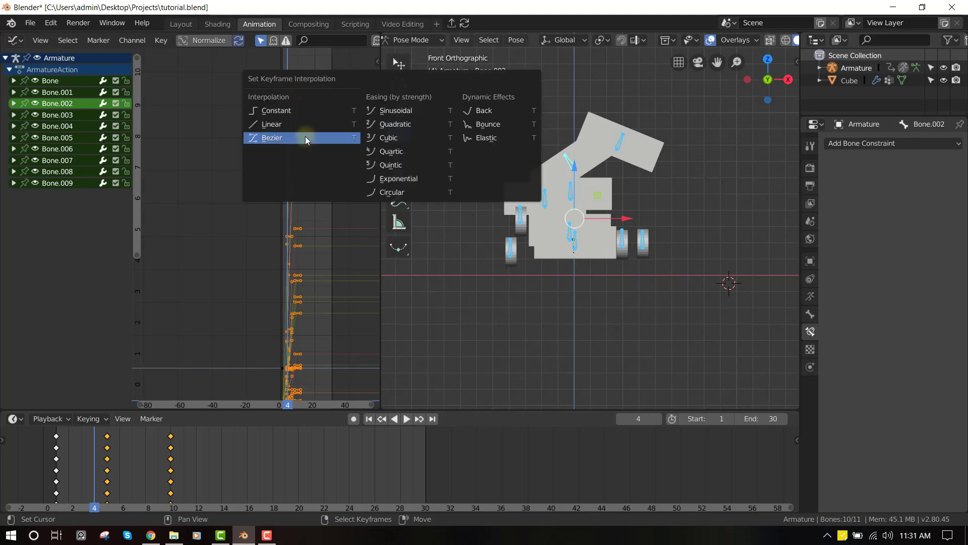
left_click(296, 128)
Return to frame 0 and turn the Graph Editor area back into the Dope Sheet
key("ctrl+z")
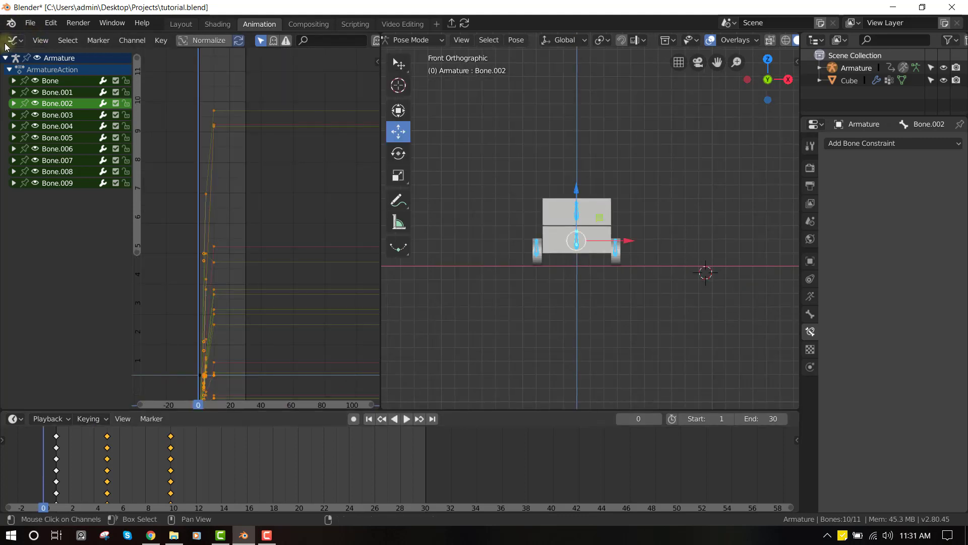
left_click(15, 40)
left_click(168, 87)
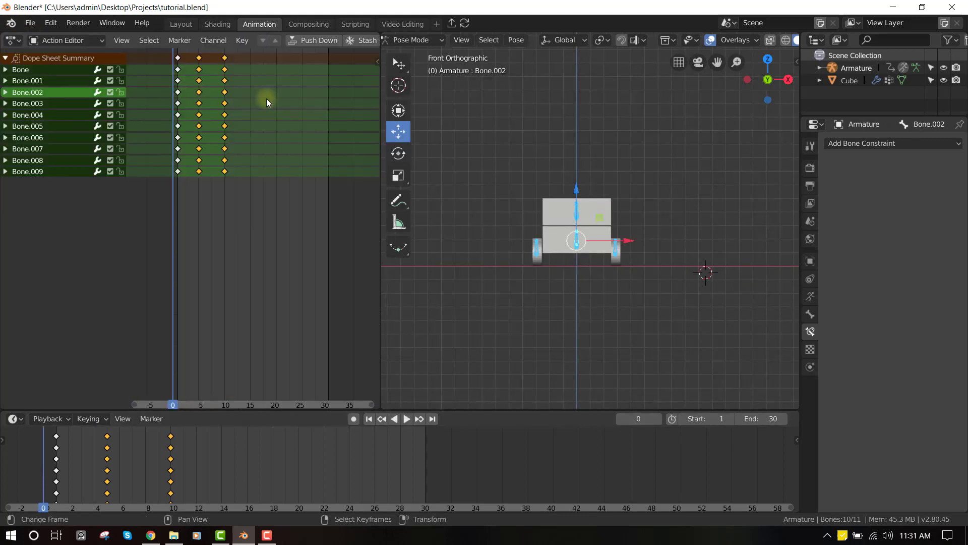
scroll(253, 109, "up", 2, "ctrl")
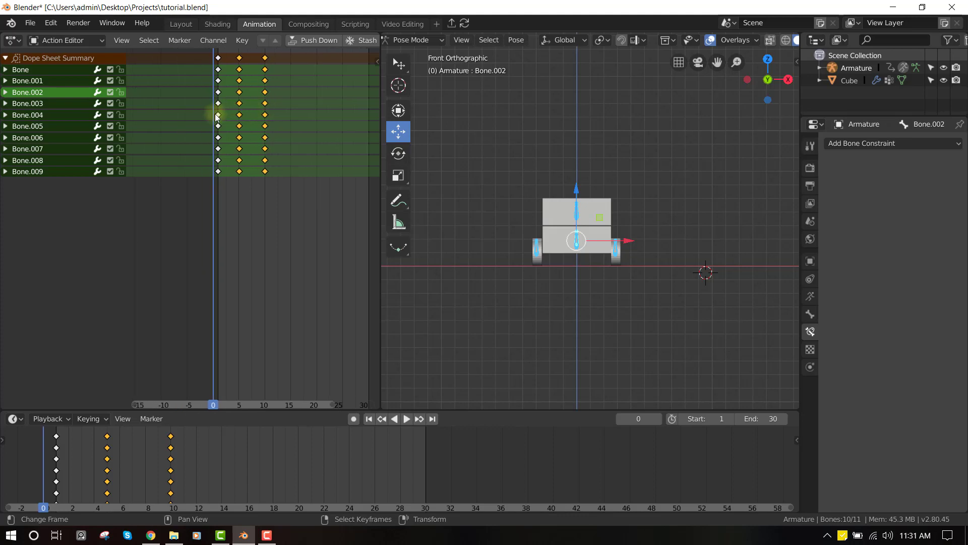
scroll(232, 123, "down", 3, "ctrl")
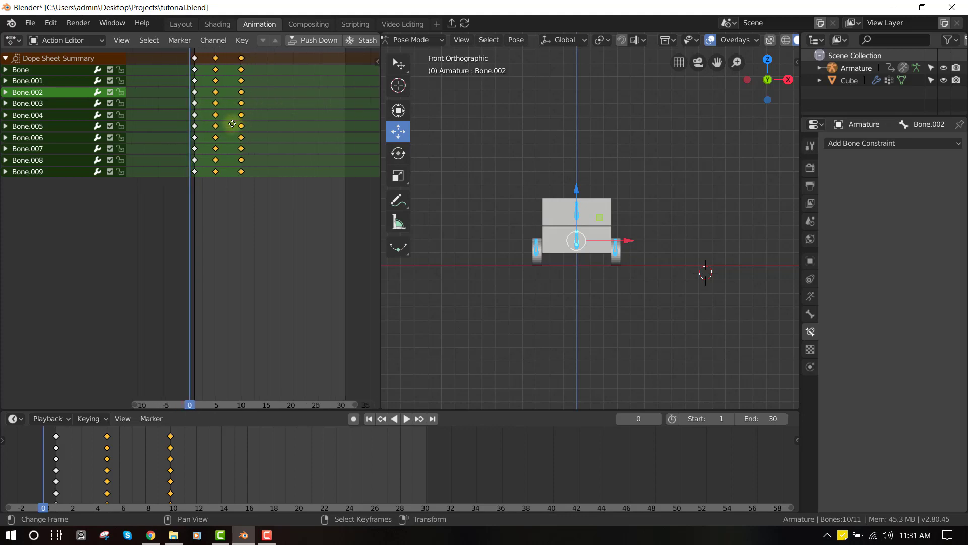
left_click(66, 43)
left_click(68, 57)
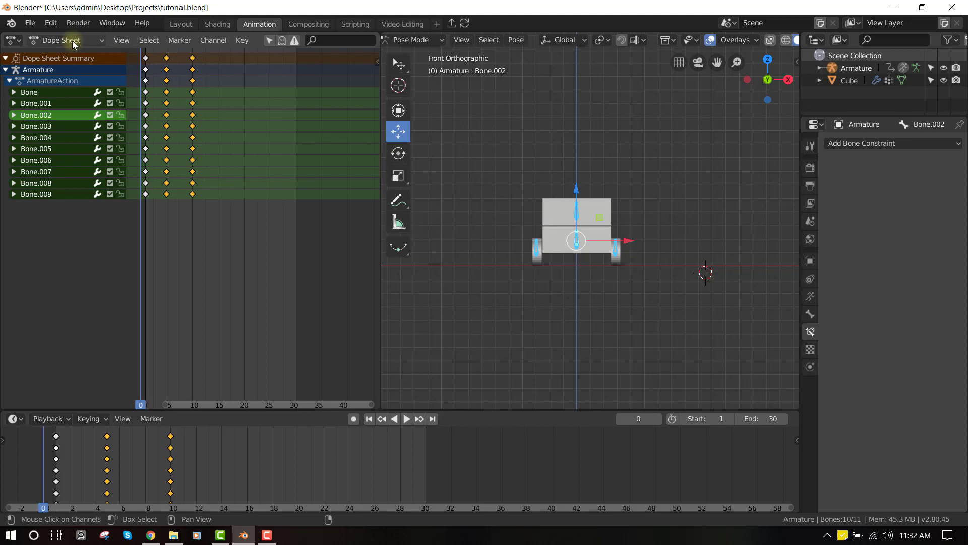
Switch the Dope Sheet to Action Editor and rename ArmatureAction to 'tranform 2'
left_click(62, 40)
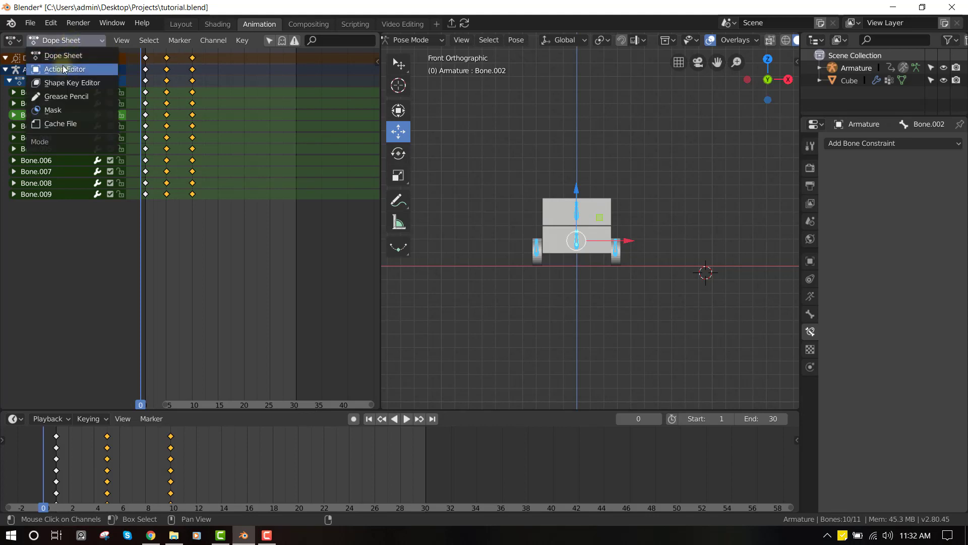
left_click(79, 70)
scroll(223, 123, "down", 3, "ctrl")
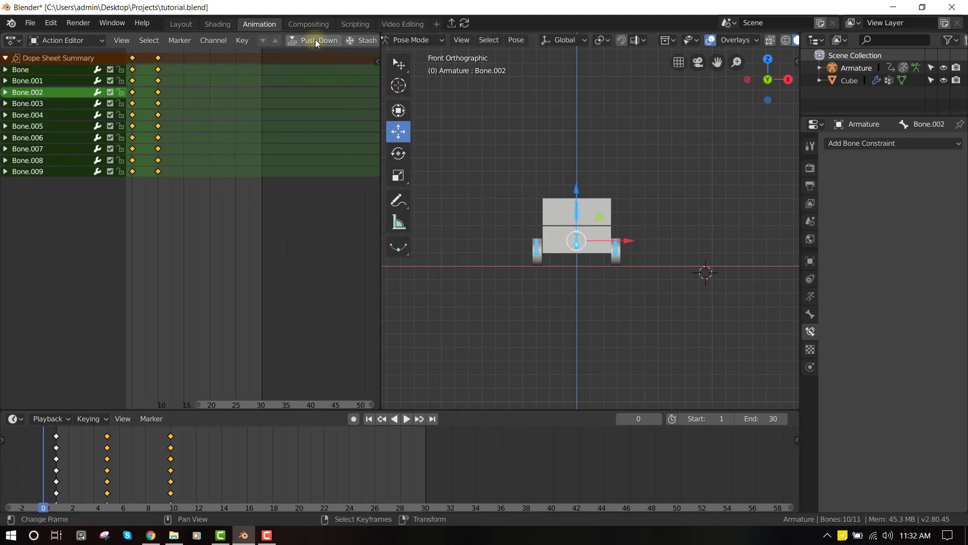
scroll(240, 134, "up", 3, "ctrl")
scroll(202, 40, "down", 6)
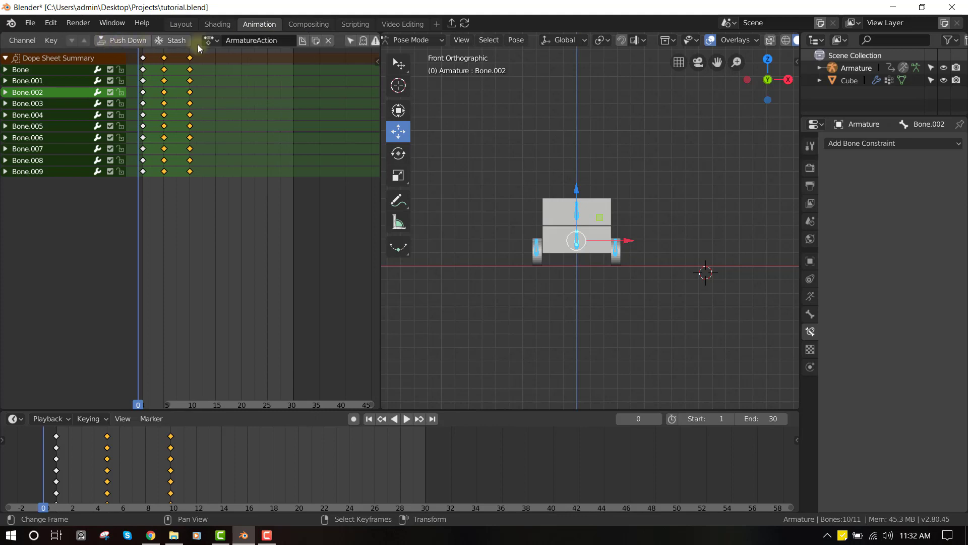
double_click(275, 41)
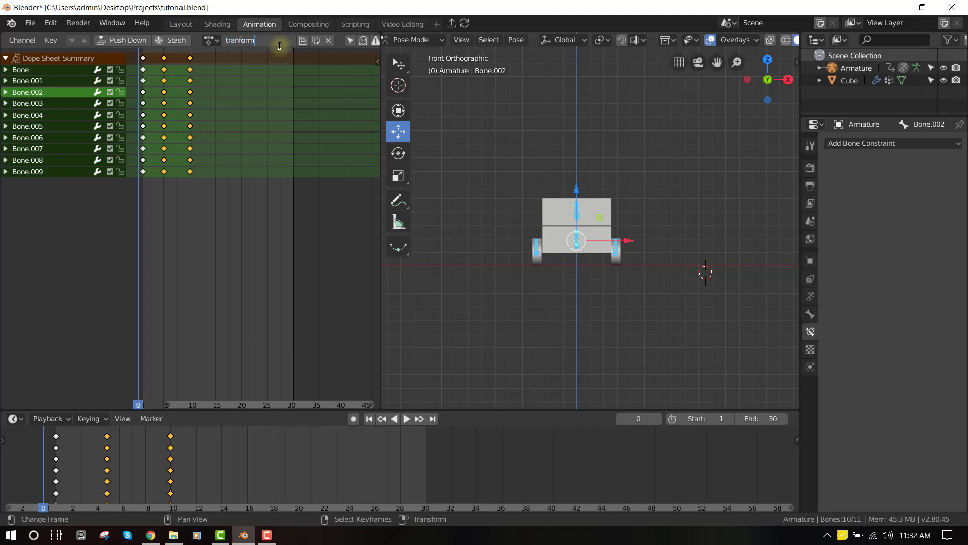
key("Return")
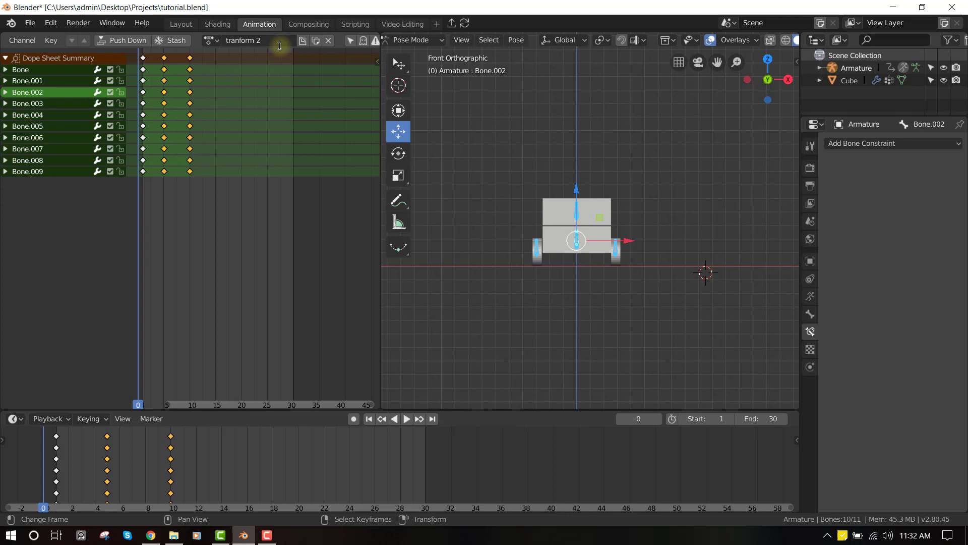
Give 'tranform 2' a Fake User, unlink it from the armature, and browse the saved actions
scroll(260, 125, "left", 2, "ctrl")
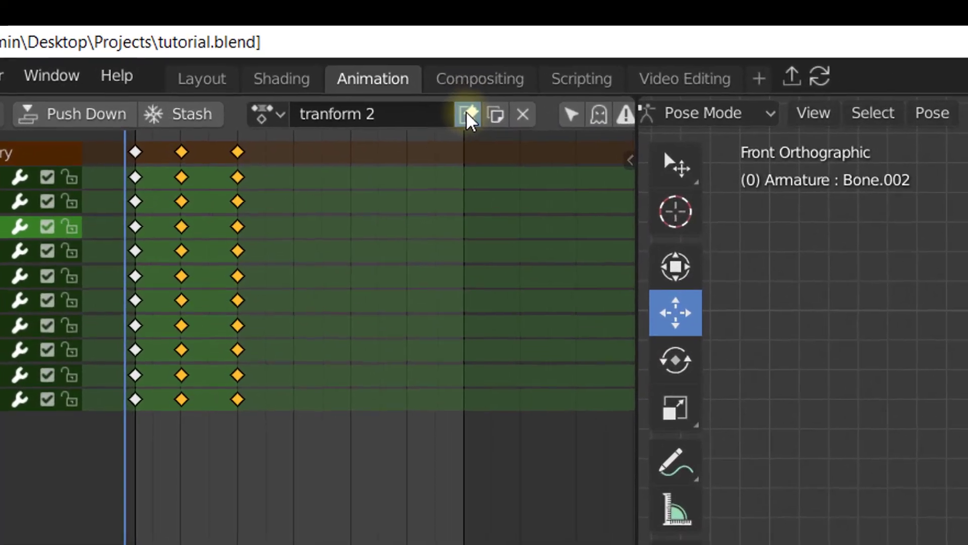
left_click(466, 112)
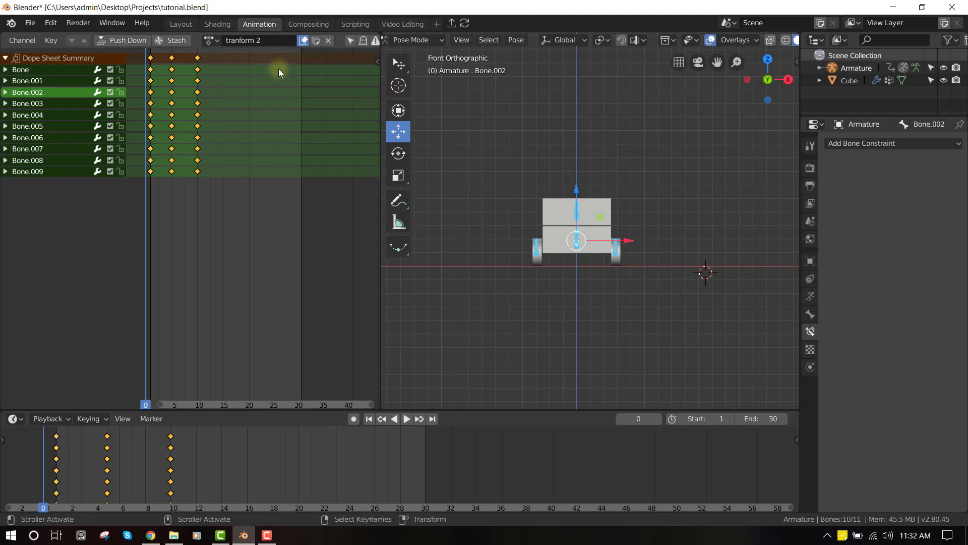
left_click(328, 42)
left_click(173, 41)
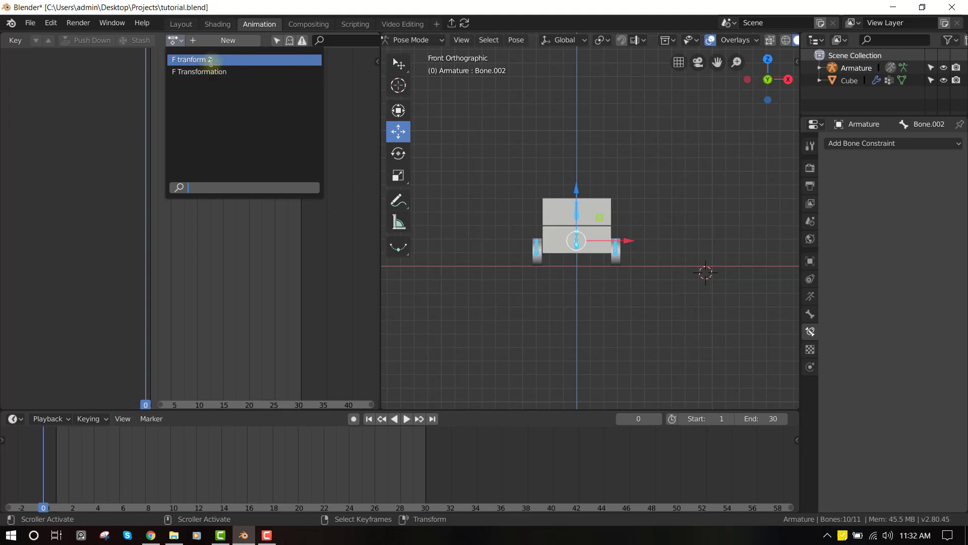
Unhide control bone Bone.010 and add an Action constraint to Bone.006 targeting it
scroll(613, 195, "up", 2)
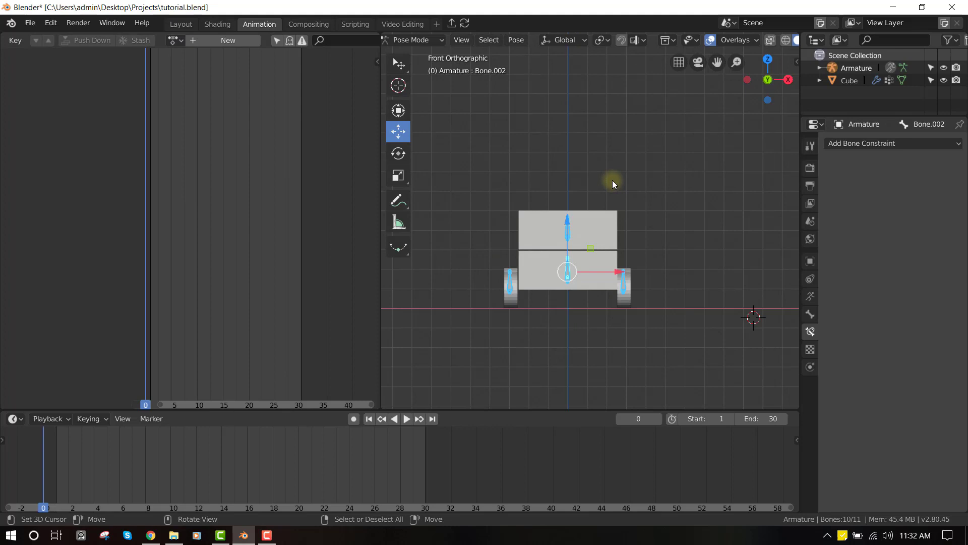
middle_click_drag(636, 249, 618, 279)
key("alt+h")
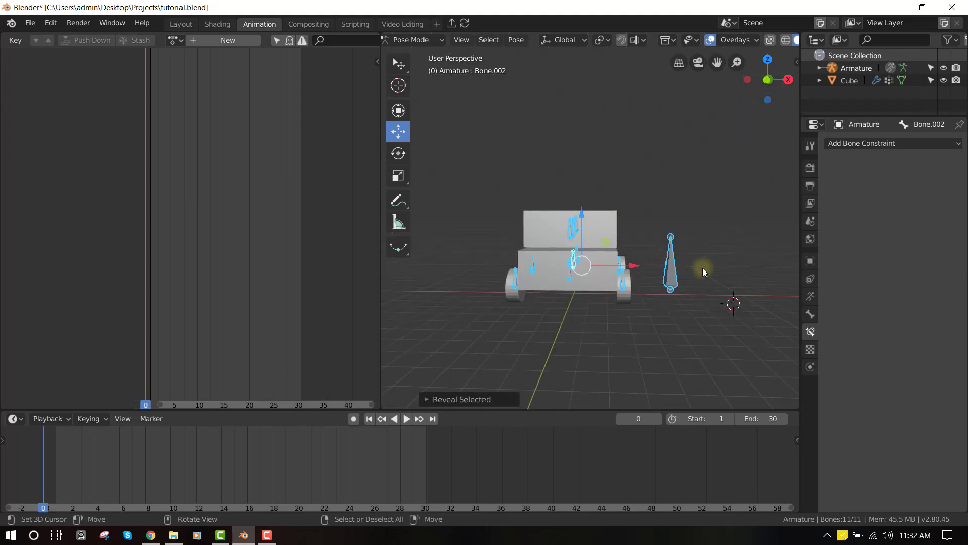
left_click(689, 255)
middle_click_drag(689, 256, 627, 274)
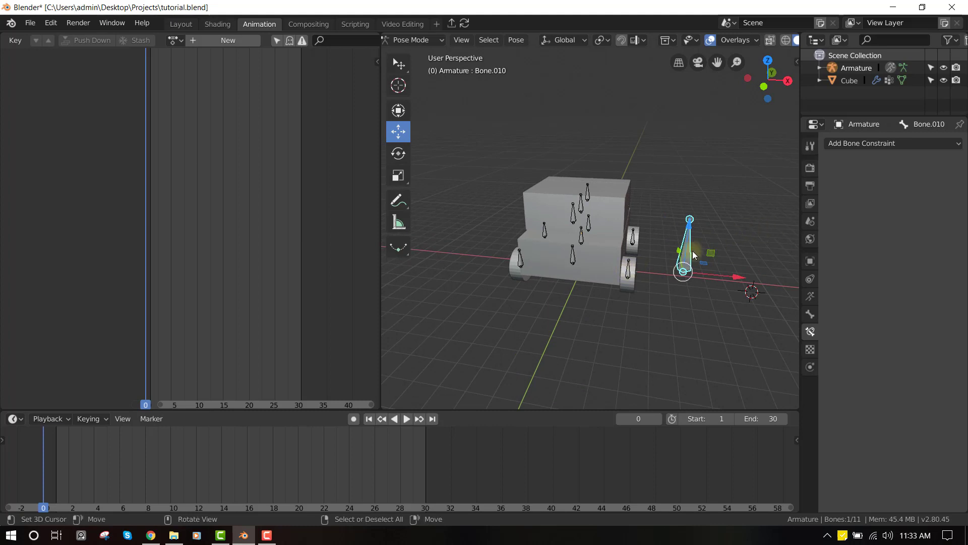
left_click(630, 275, "shift")
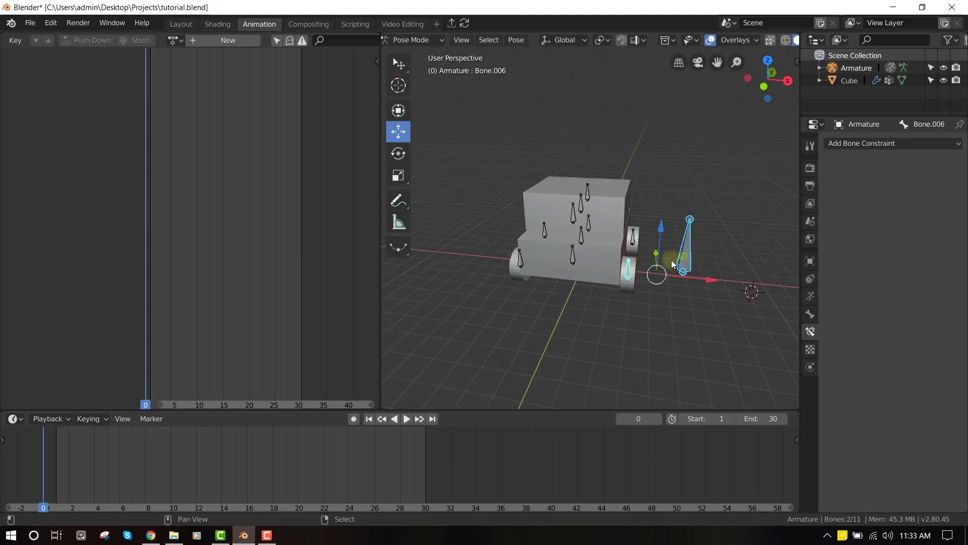
middle_click_drag(630, 276, 627, 207)
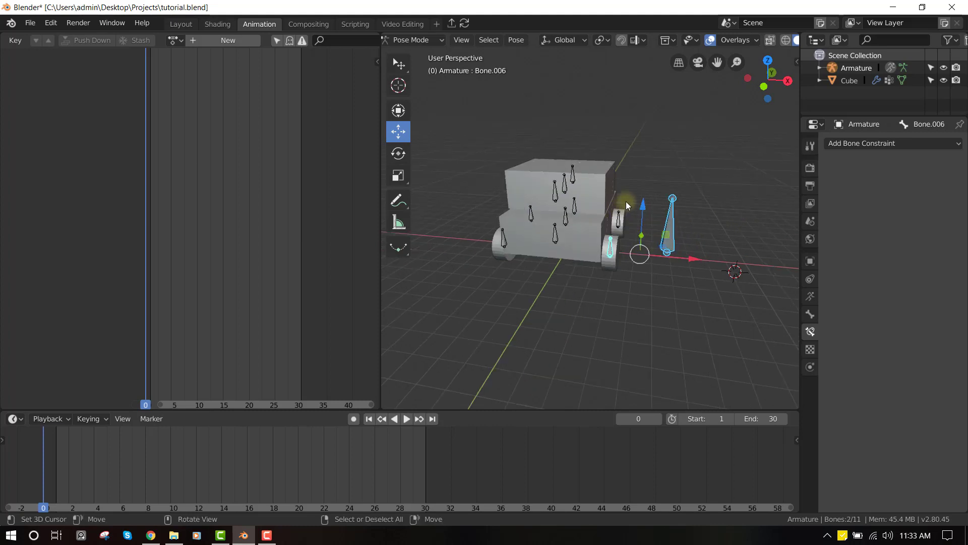
key("ctrl")
key("ctrl+shift+c")
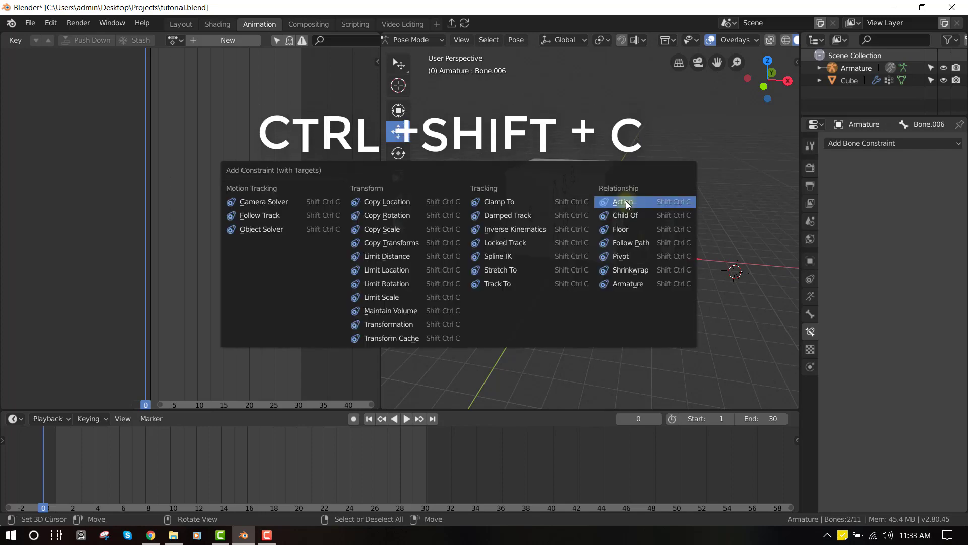
left_click(623, 202)
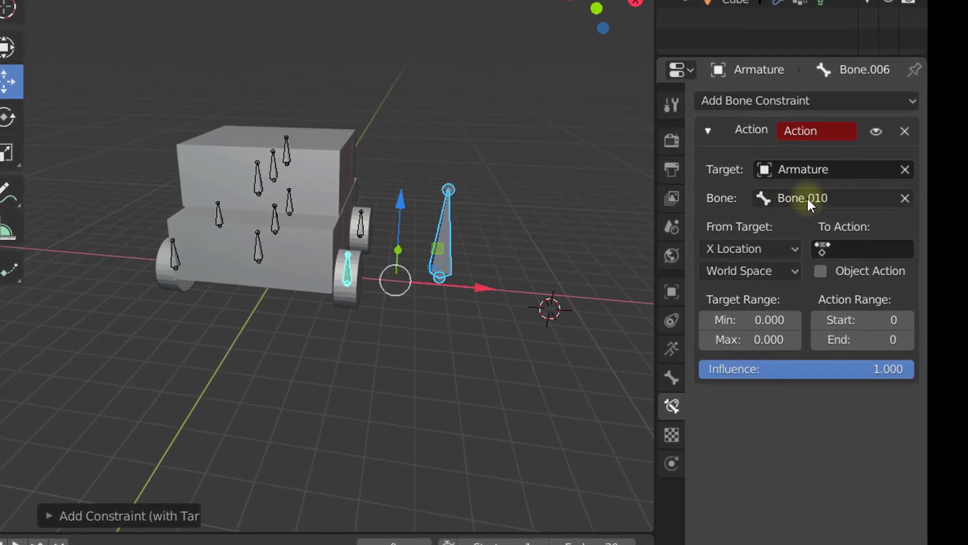
Make the constraint play action 'tranform 2', reading the target in Local Space
middle_click_drag(268, 226, 307, 217)
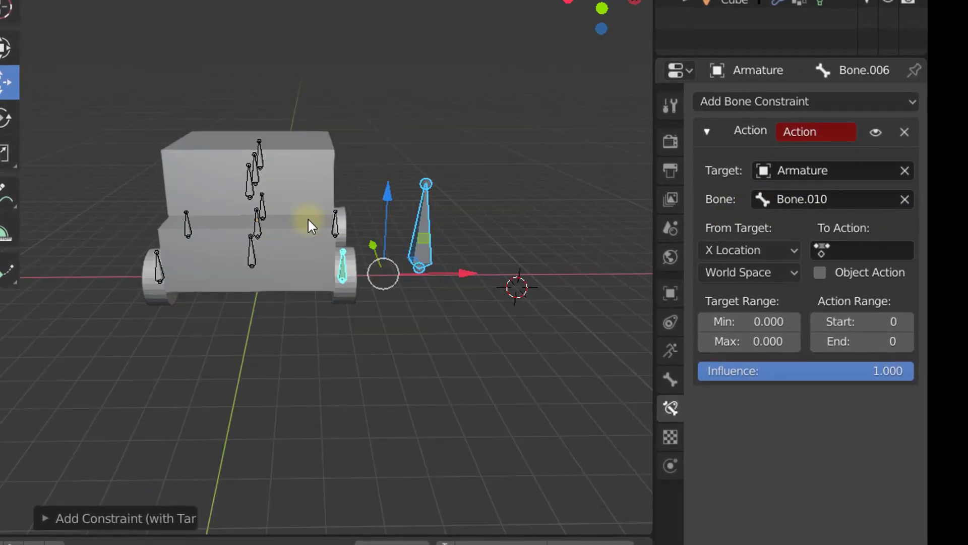
scroll(308, 217, "up", 2)
left_click(857, 255)
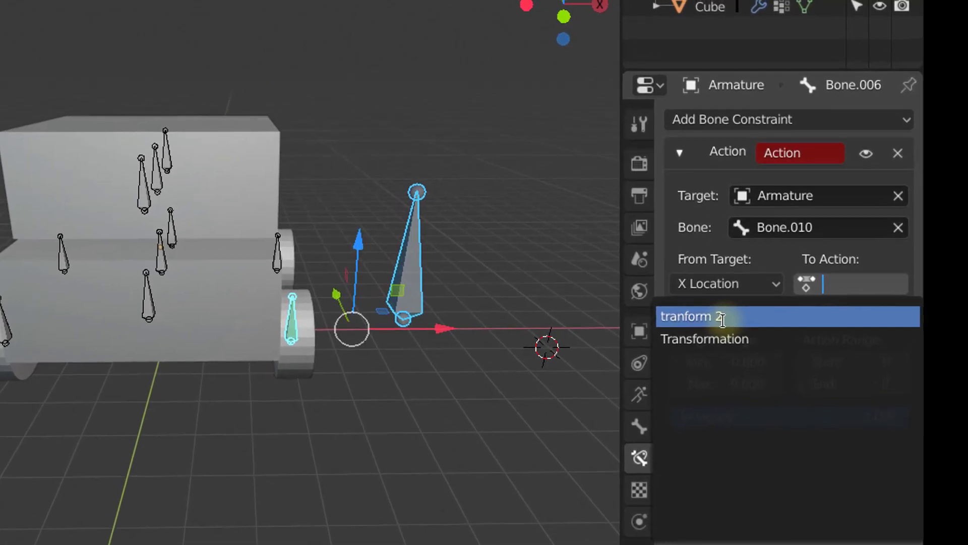
left_click(726, 310)
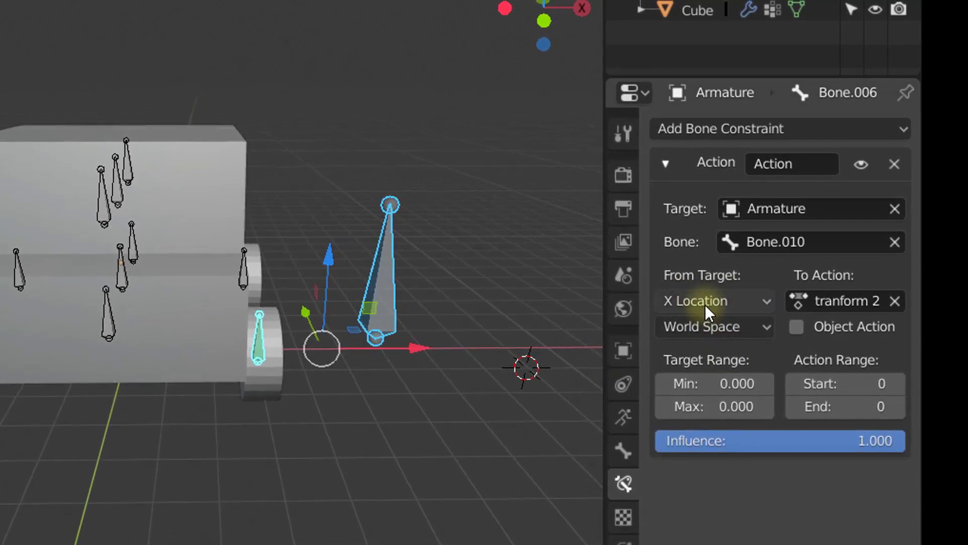
left_click(720, 334)
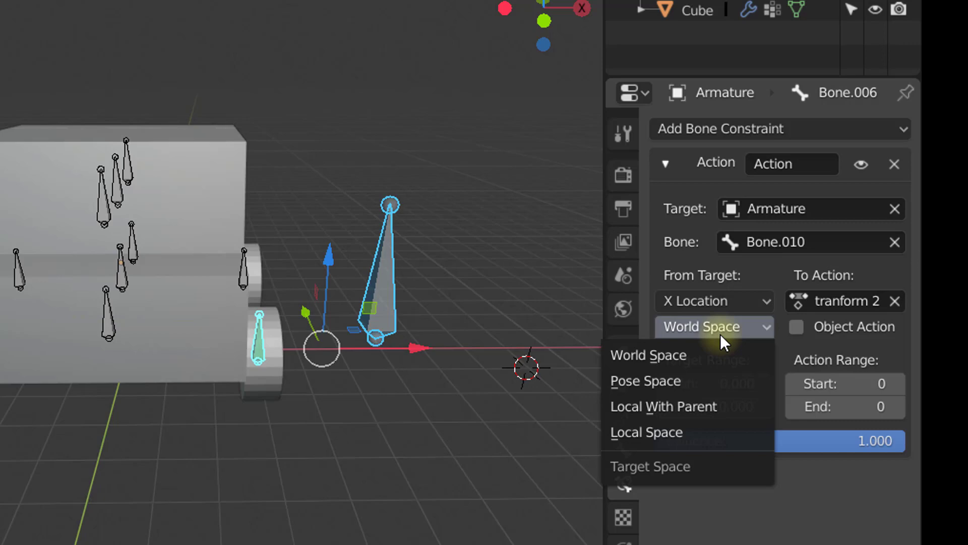
left_click(679, 431)
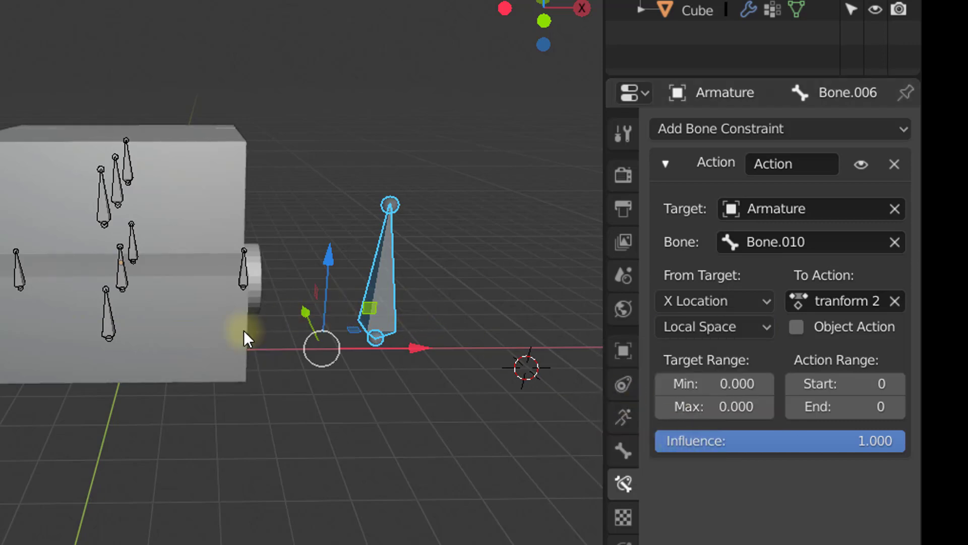
Set the constraint's action frame range to Start 1 and End 30
scroll(168, 323, "down", 2)
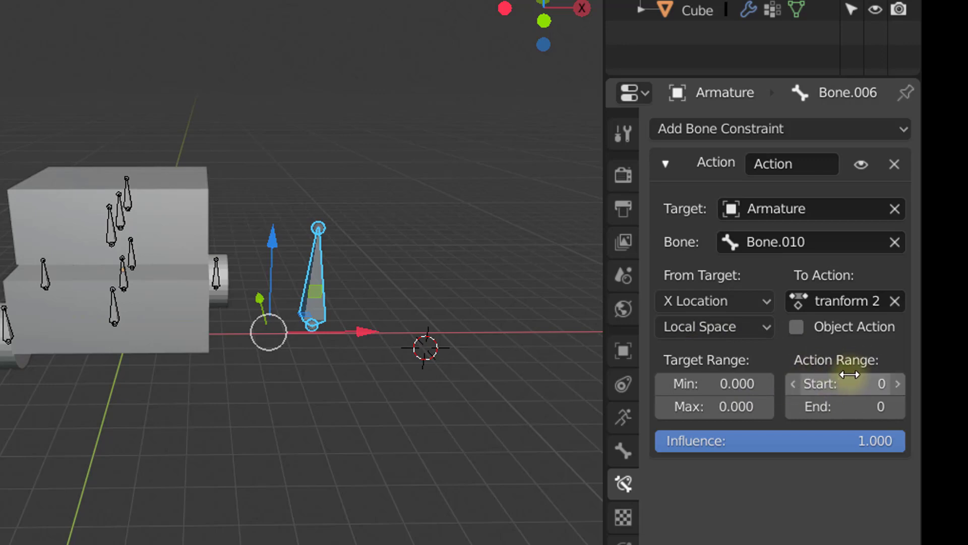
left_click(846, 386)
type("1")
key("Return")
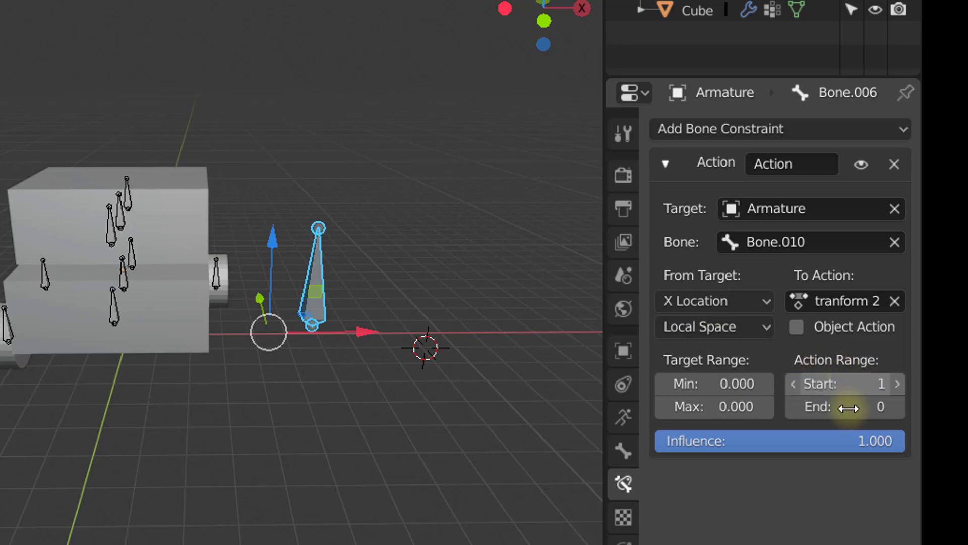
left_click(847, 406)
type("30")
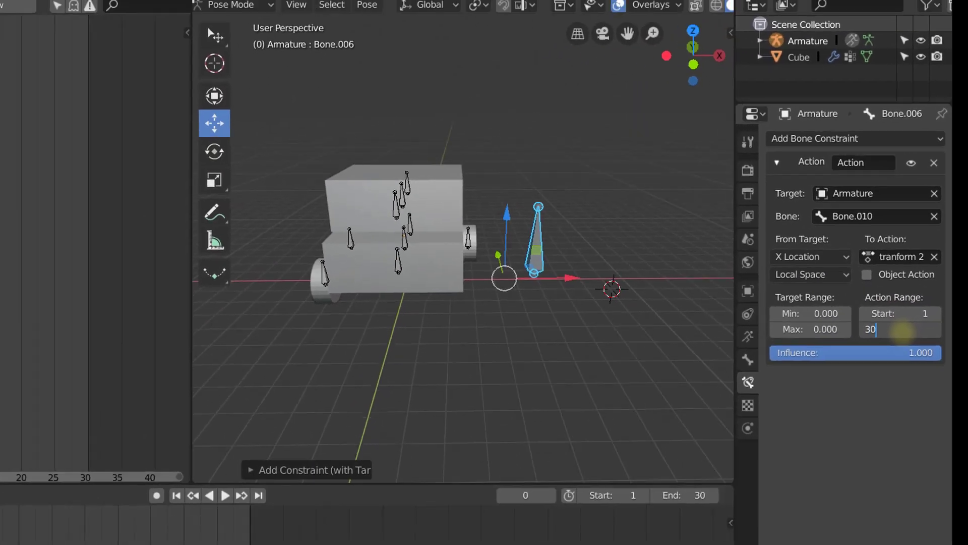
key("Return")
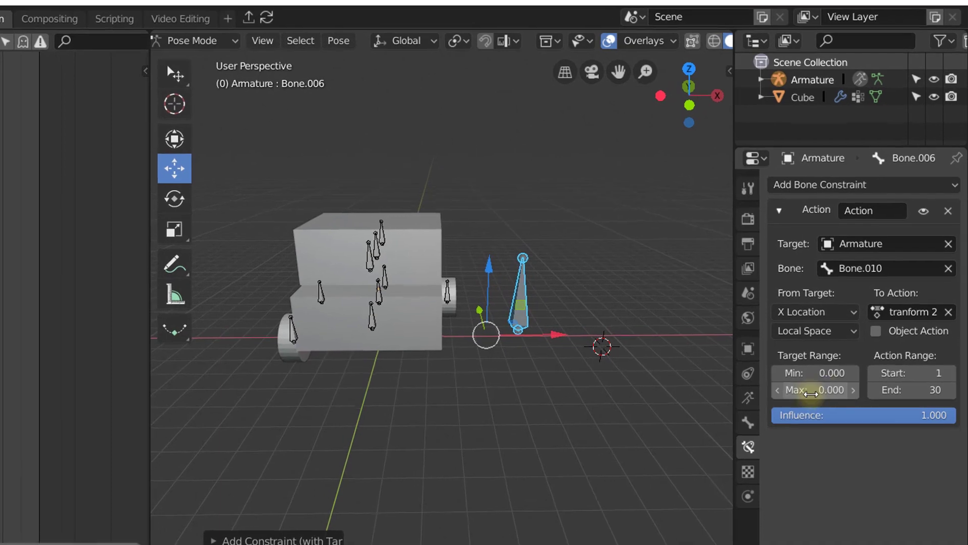
Try several target range values, settling the minimum at 0.5
left_click(813, 373)
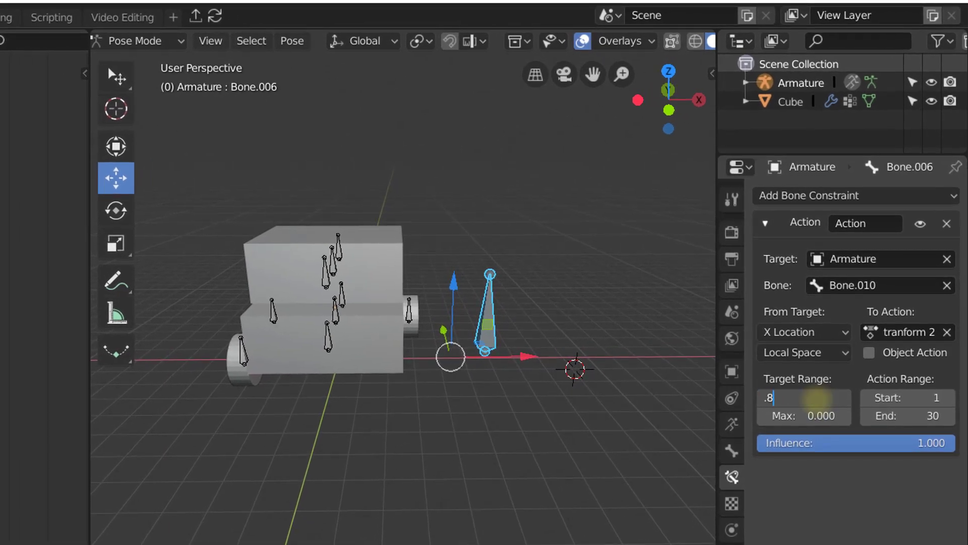
key("Return")
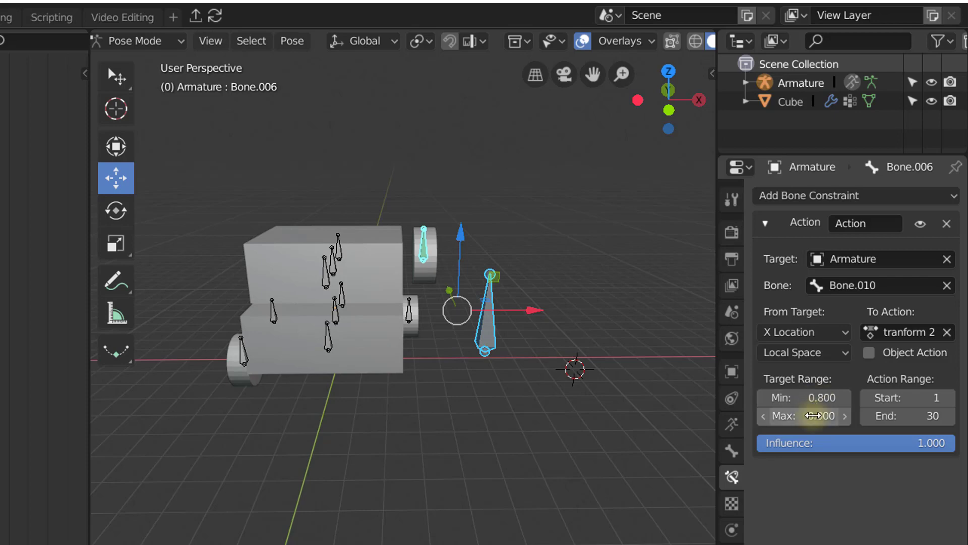
left_click(813, 416)
type("1")
key("Return")
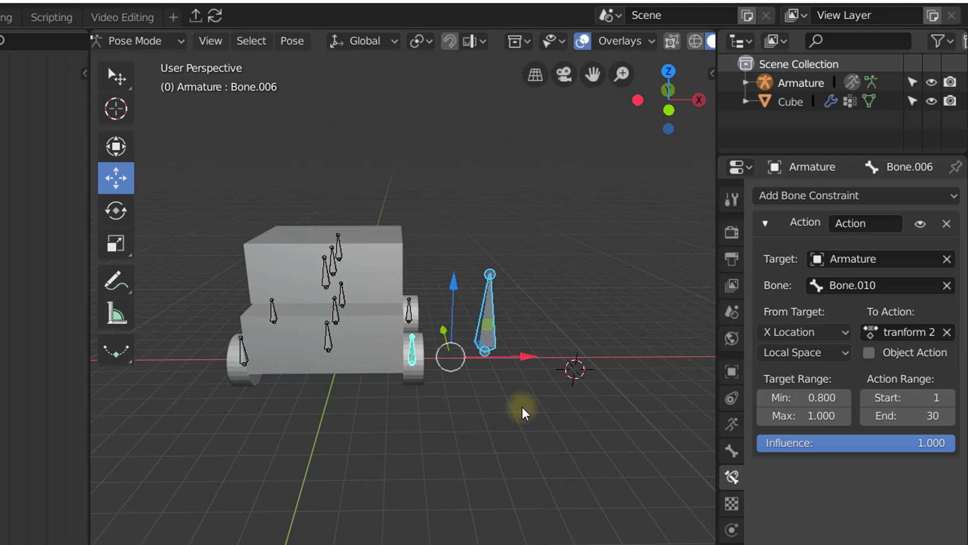
left_click(803, 398)
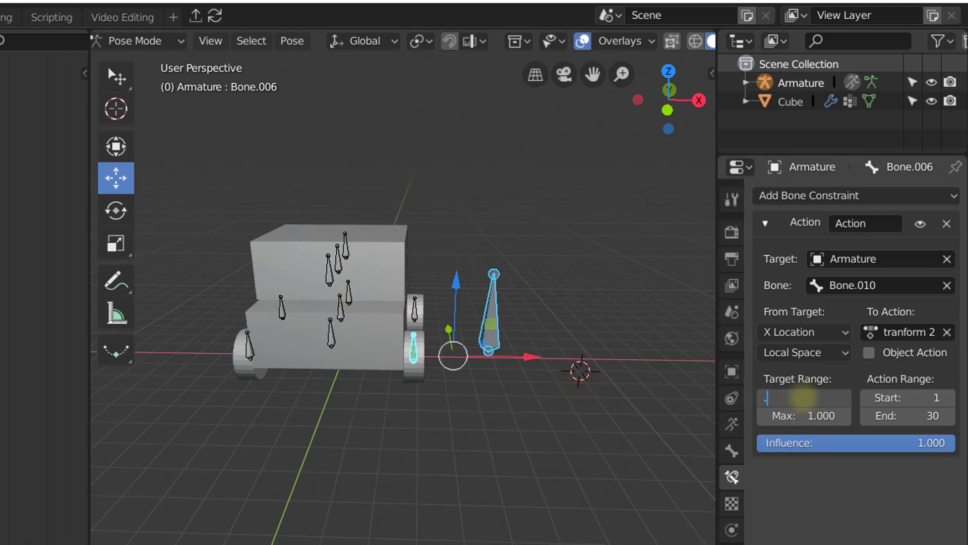
left_click(802, 399)
type("0")
key("Return")
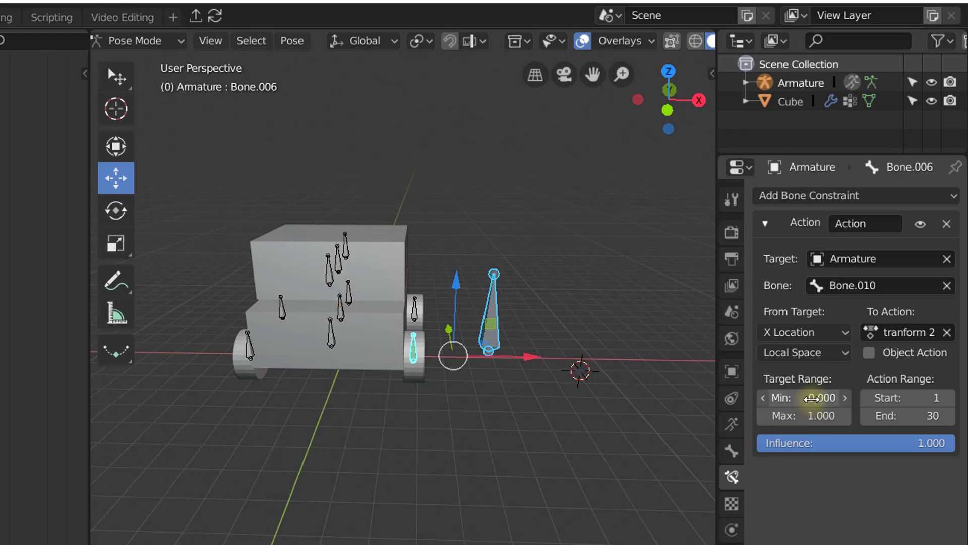
left_click(810, 398)
type(".5")
key("Return")
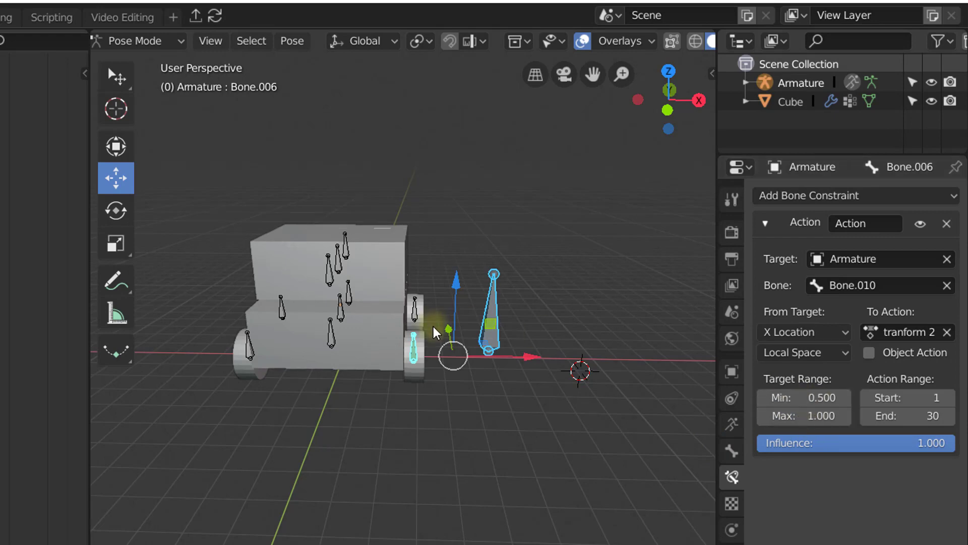
Test by sliding Bone.010 along X, then reselect Bone.006, keeping Max at 7
left_click(512, 344)
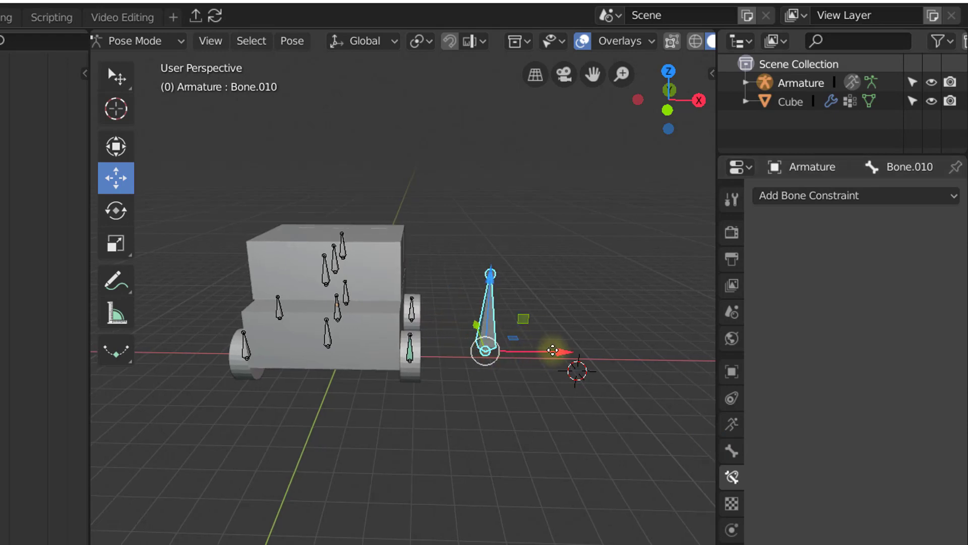
left_click_drag(551, 350, 486, 291)
left_click(421, 249)
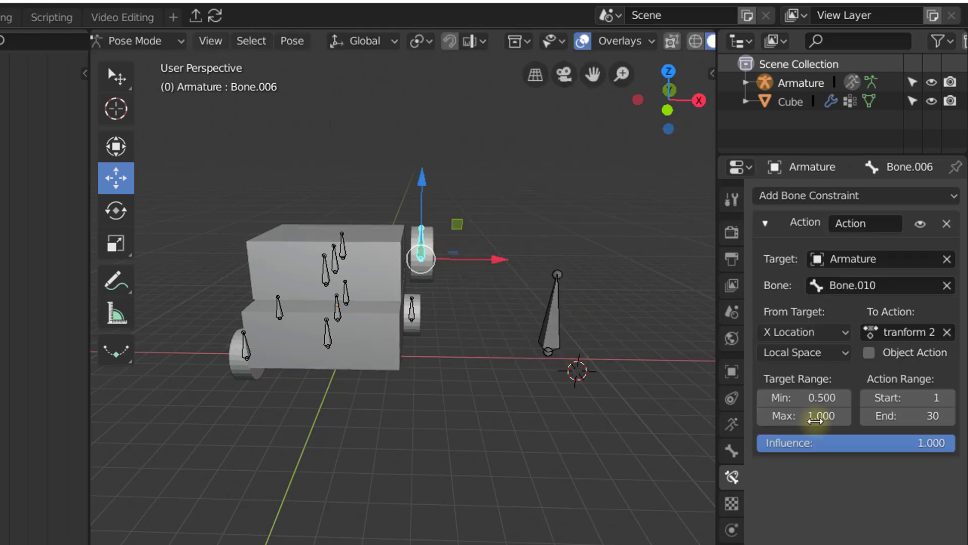
left_click(812, 416)
type("1.0")
key("Escape")
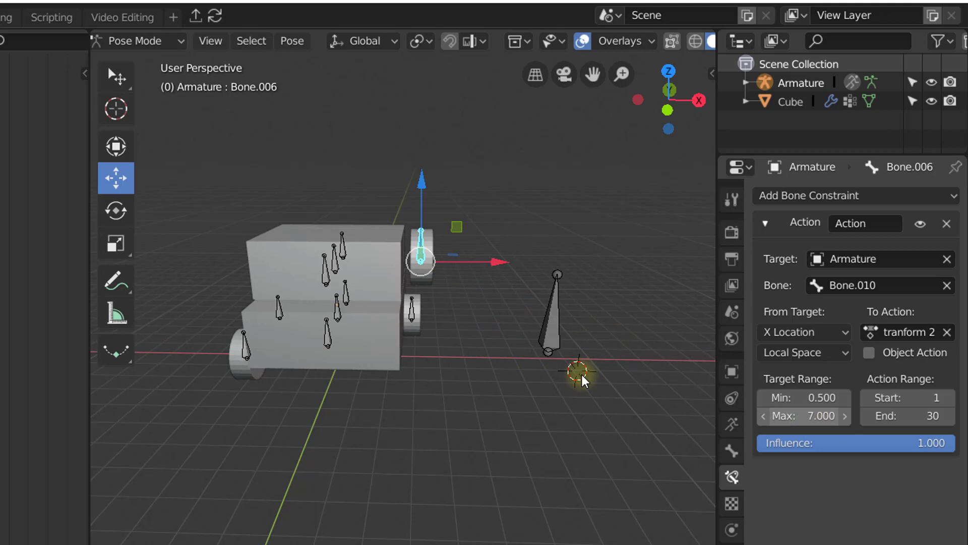
Clear all bone poses with Alt+G and test the control bone along X again
key("a")
key("alt+g")
left_click(493, 330)
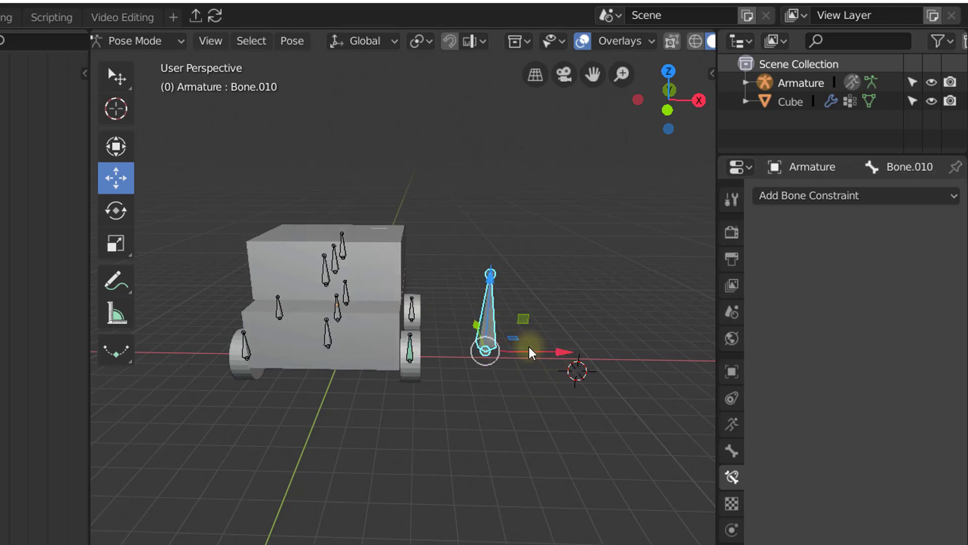
mouse_move(555, 350)
left_mouse_down()
mouse_move(649, 350)
mouse_move(568, 352)
left_mouse_up()
left_click(413, 357)
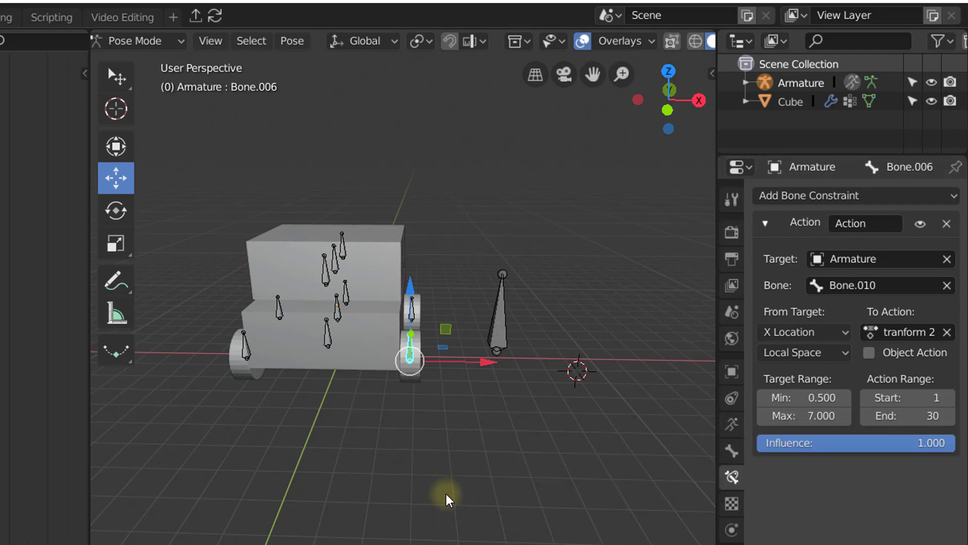
key("a")
middle_click_drag(423, 361, 461, 352)
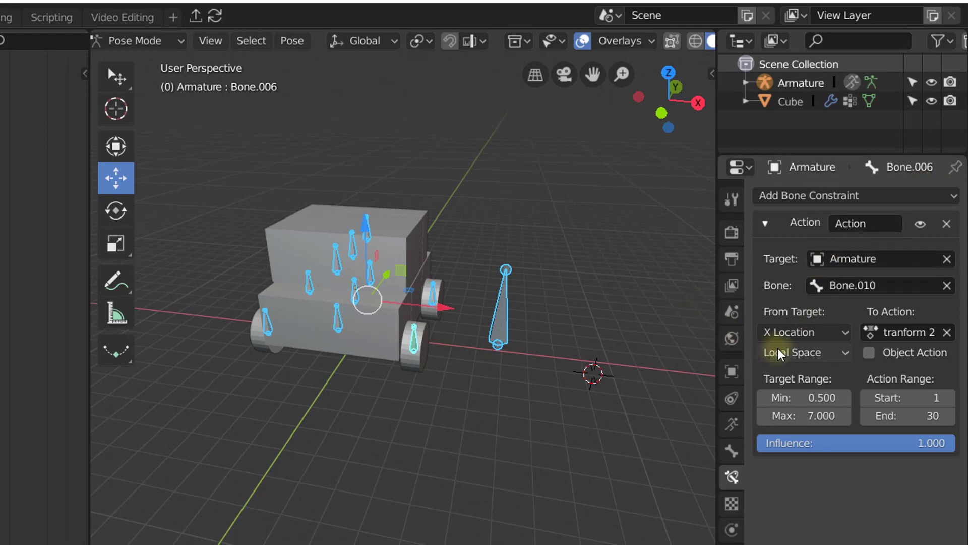
Switch Bone.006's Action constraint from 'tranform 2' to the 'Transformation' action
left_click(816, 333)
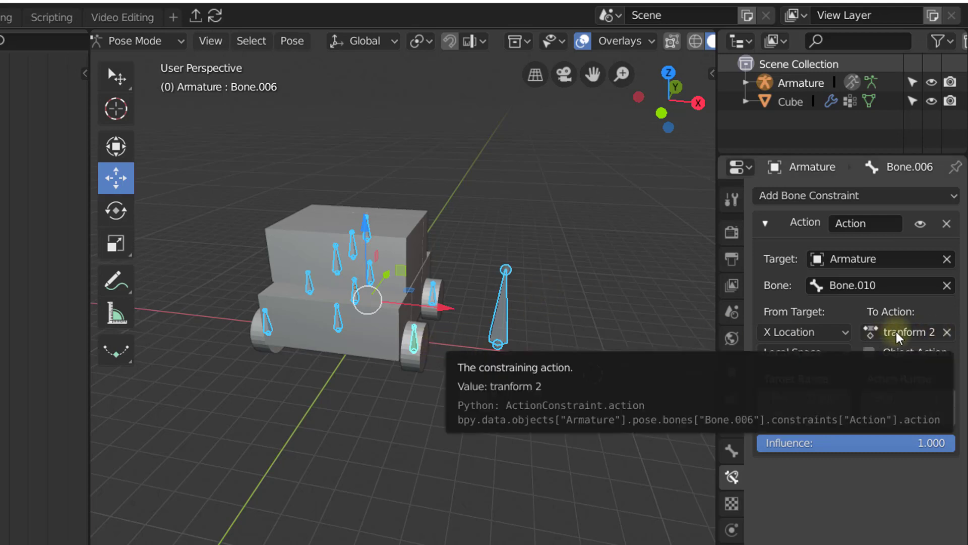
left_click(880, 333)
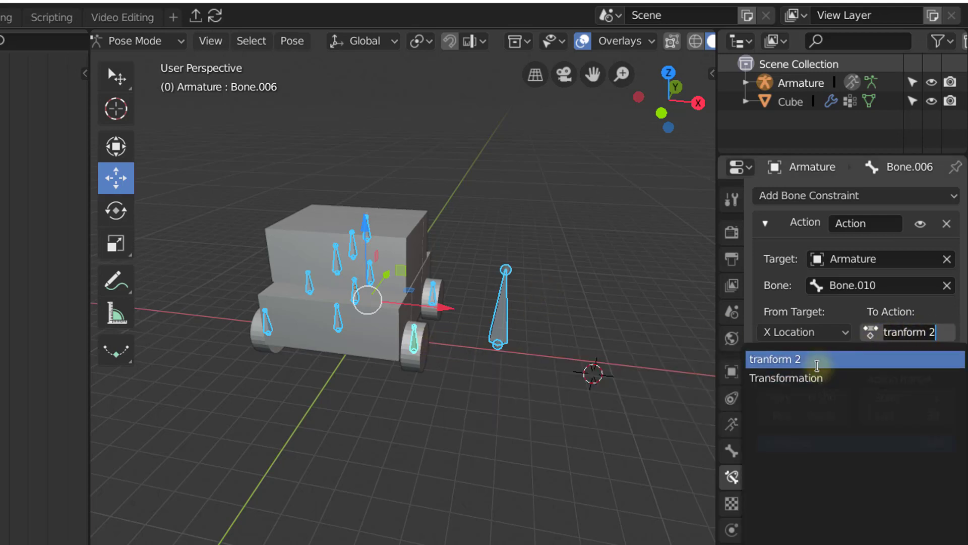
left_click(821, 381)
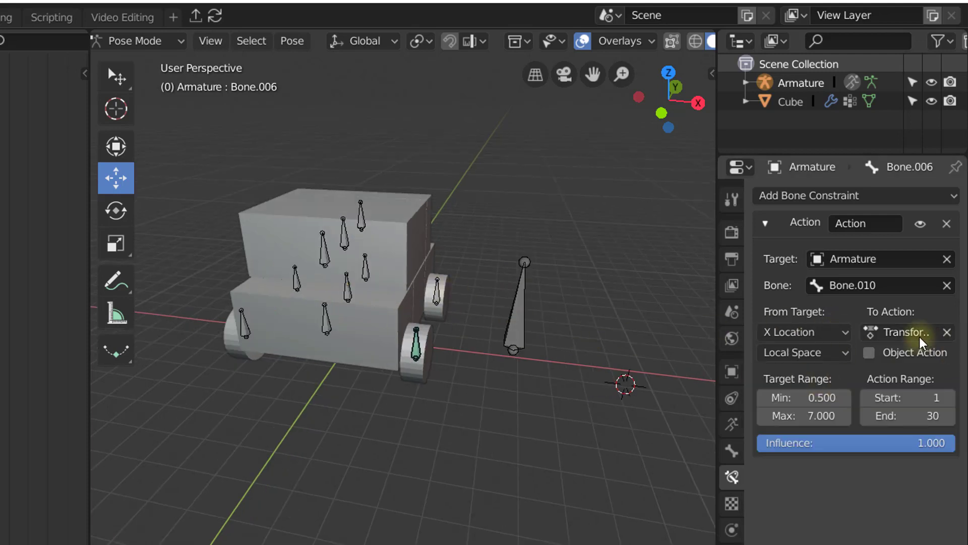
left_click(889, 331)
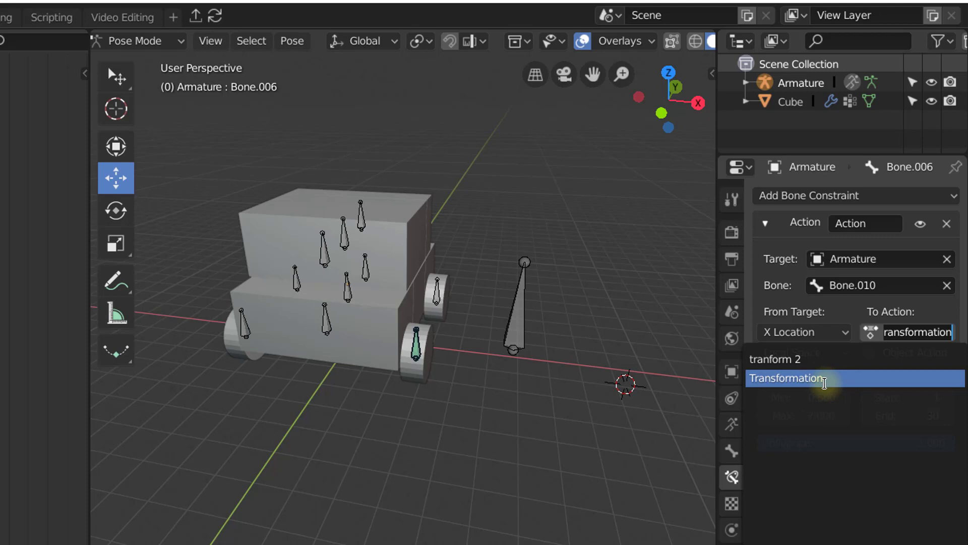
left_click(824, 382)
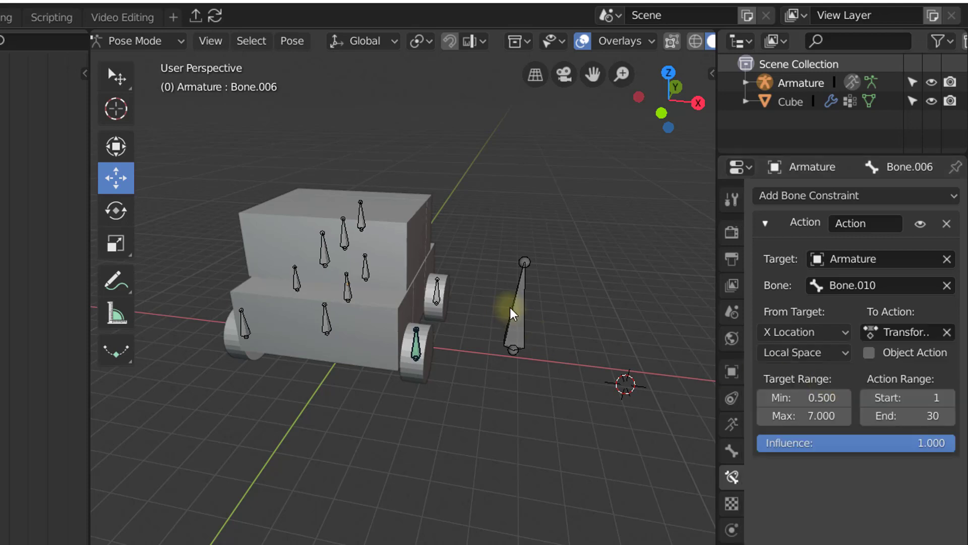
scroll(519, 339, "up", 2)
Hide the control bone Bone.010
left_click(570, 330)
scroll(566, 329, "down", 2)
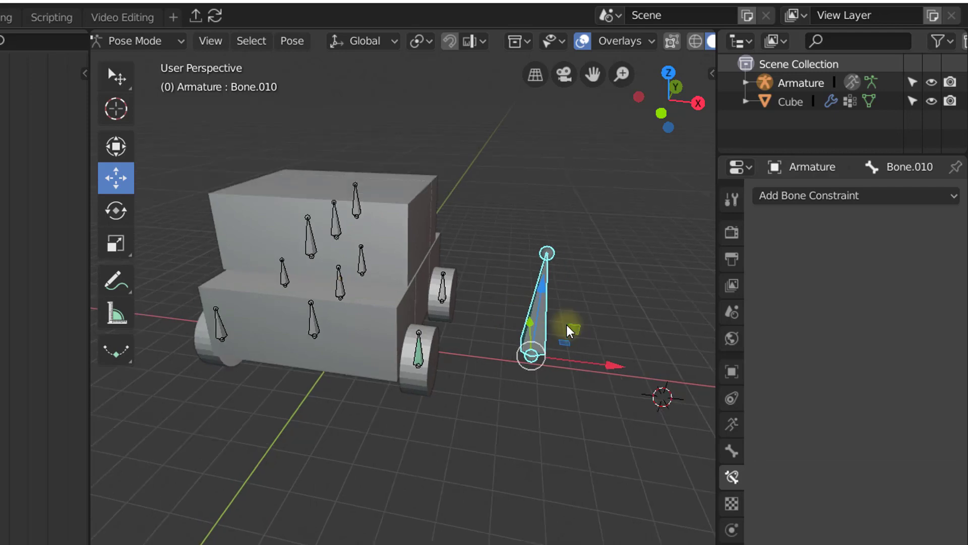
key("h")
middle_click_drag(485, 348, 435, 346)
Select all other car bones by inverting the selection, with Bone.006 active
key("a")
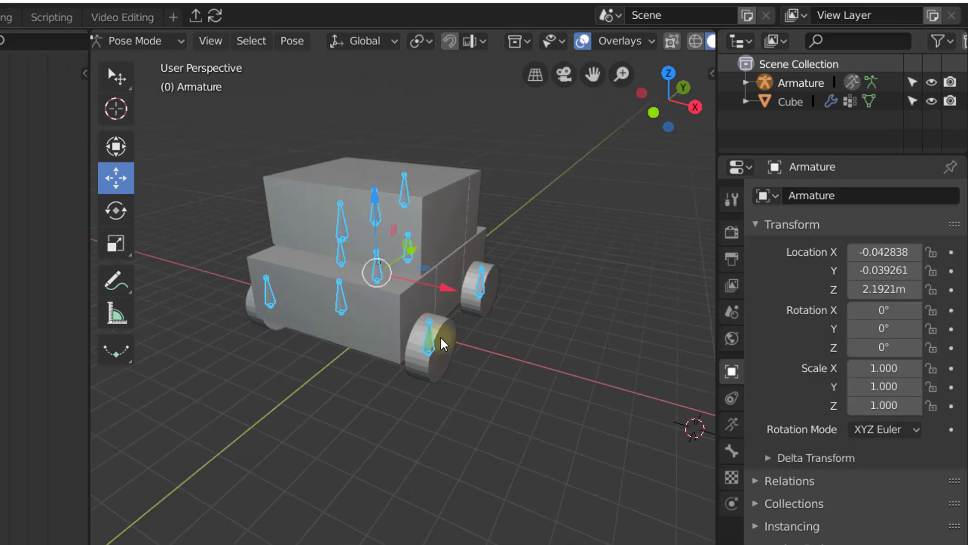
scroll(375, 239, "up", 2)
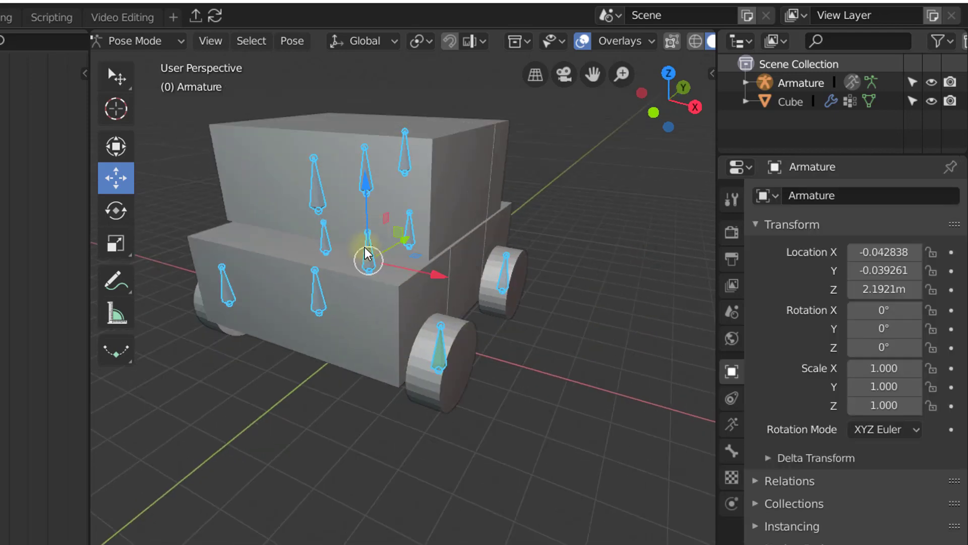
left_click(379, 267)
left_click(443, 353)
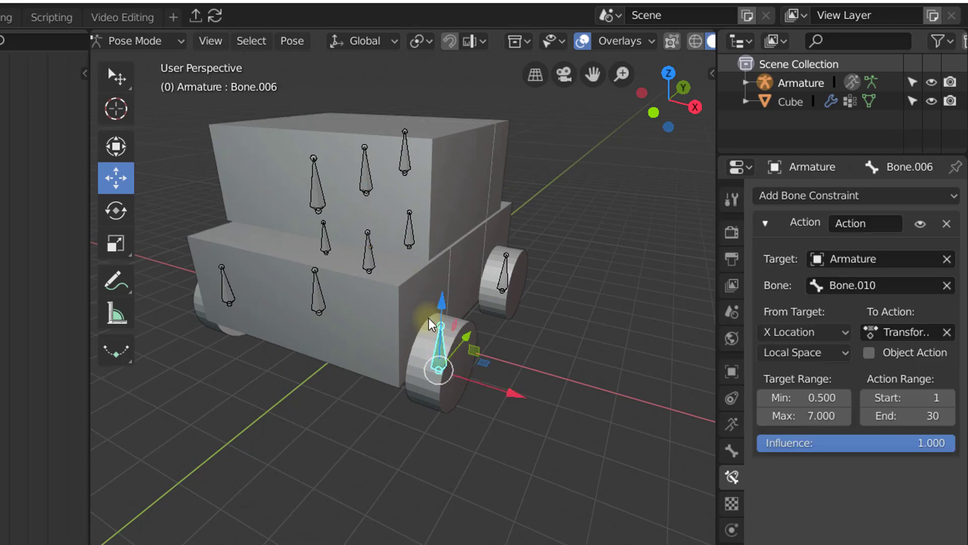
middle_click_drag(431, 324, 485, 372)
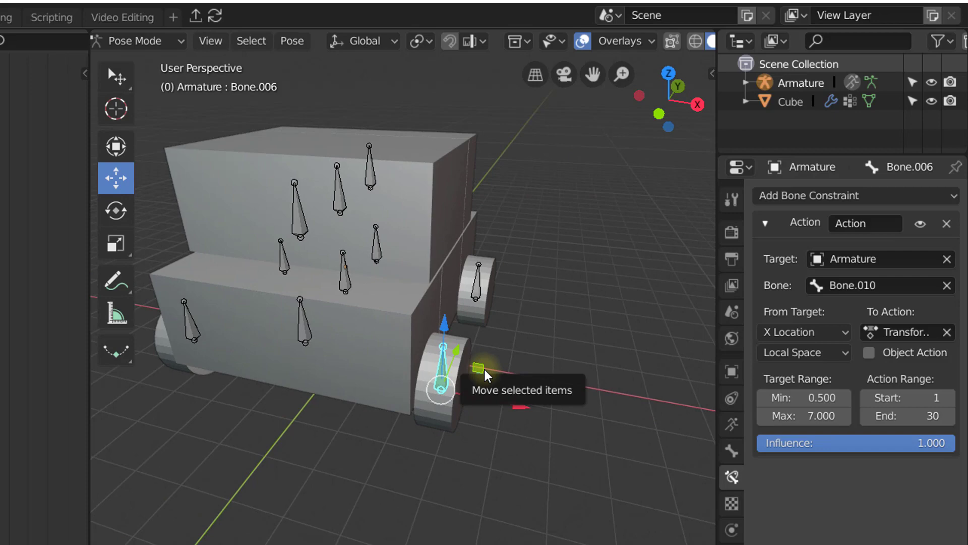
key("ctrl+i")
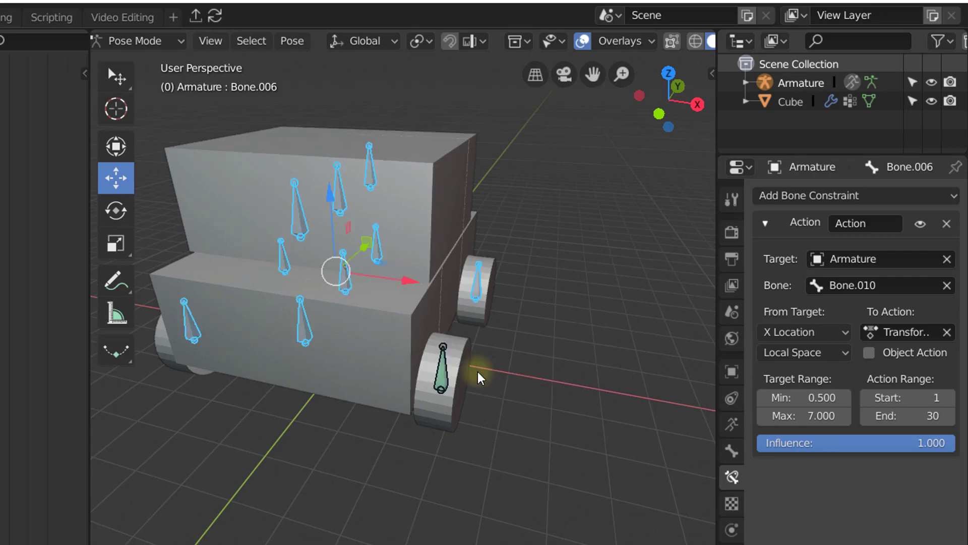
middle_click_drag(425, 324, 436, 320)
left_click(454, 362, "shift")
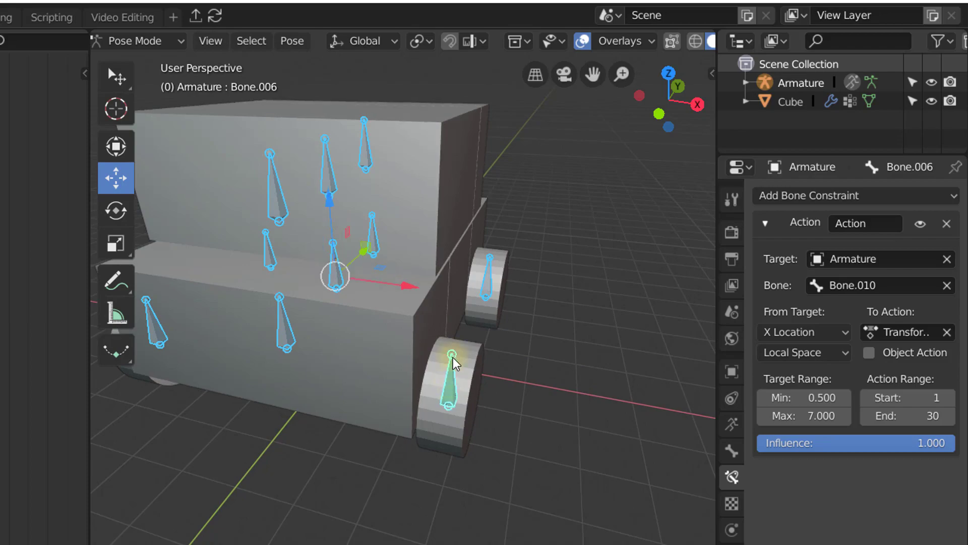
Copy Bone.006's constraints to all selected bones with Copy Bone Constraints
key("ctrl+c")
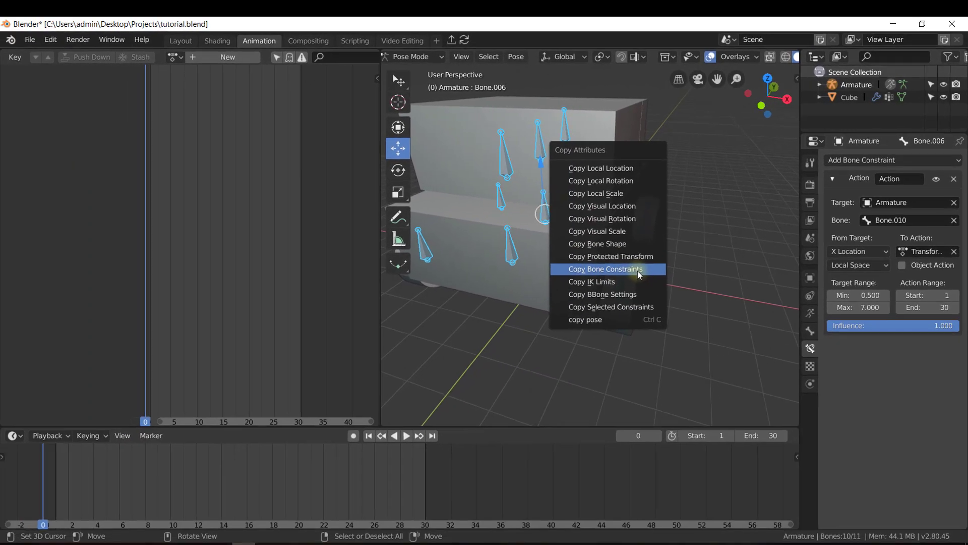
left_click(609, 286)
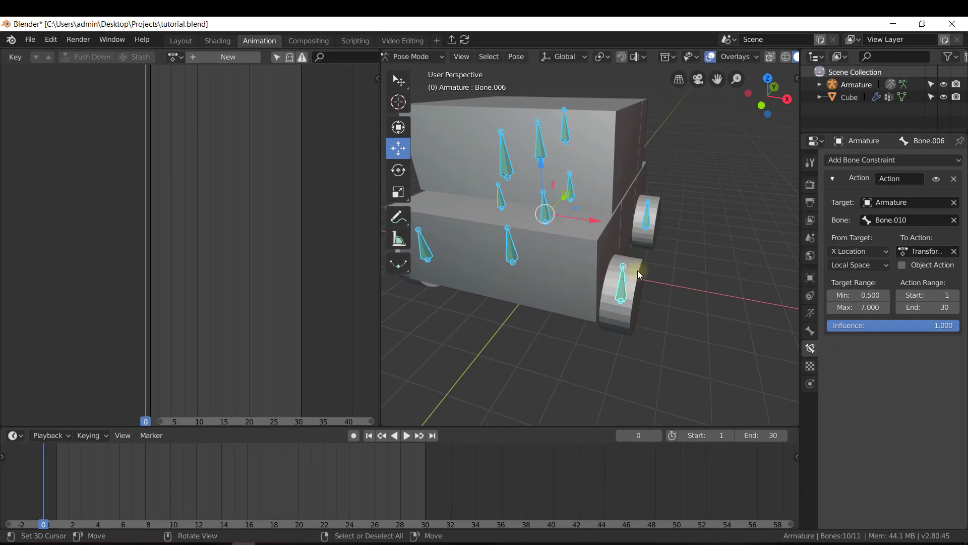
scroll(636, 269, "down", 2)
Unhide Bone.010 and slide it along X until the car folds into a robot
key("alt+h")
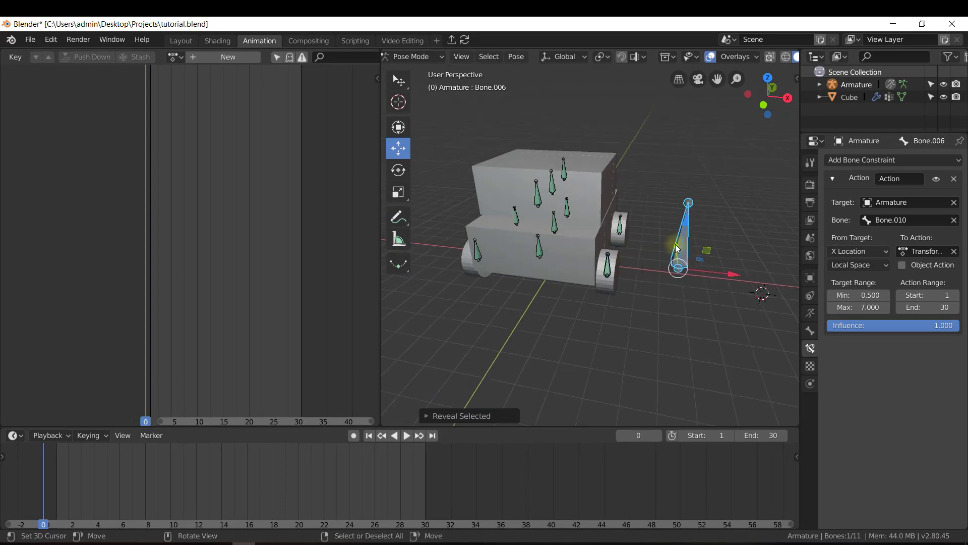
key("g")
left_click(741, 272)
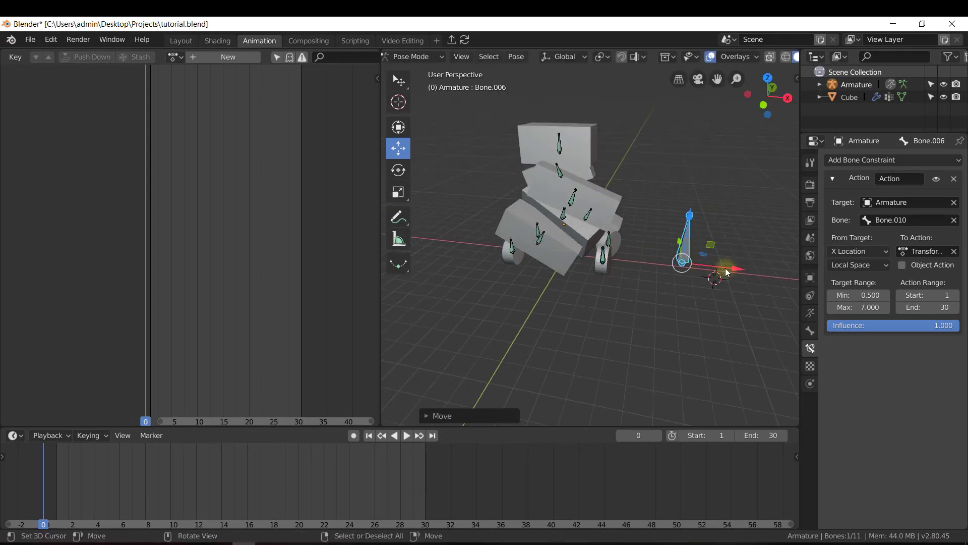
key("g")
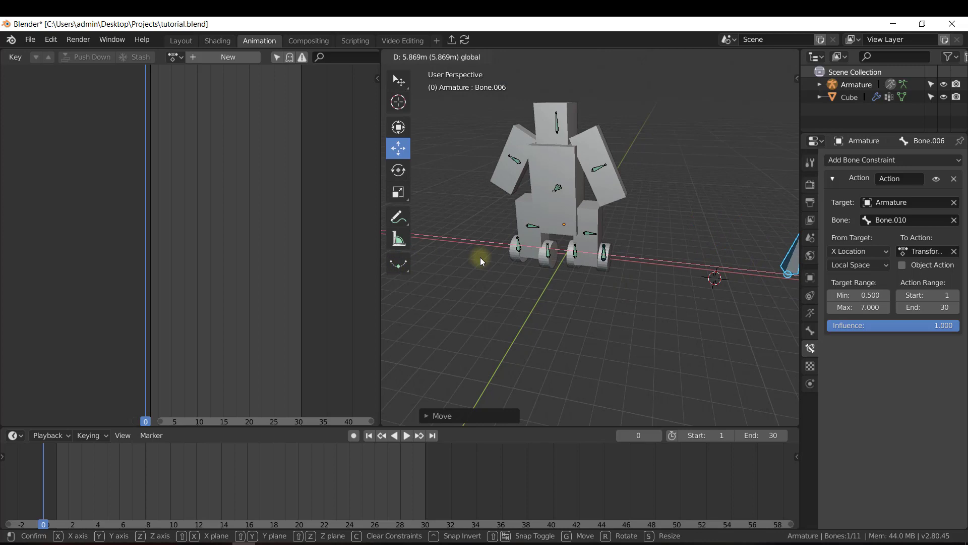
left_click(484, 258)
scroll(640, 263, "down", 2)
key("g")
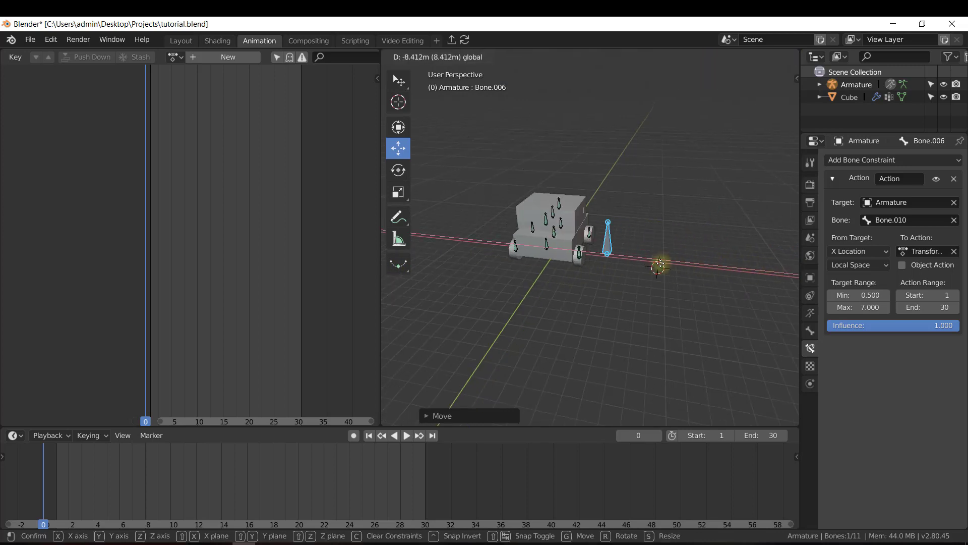
left_click(756, 260)
Switch to Front Orthographic view and zoom in on the robot
scroll(637, 256, "up", 2)
key("KP_1")
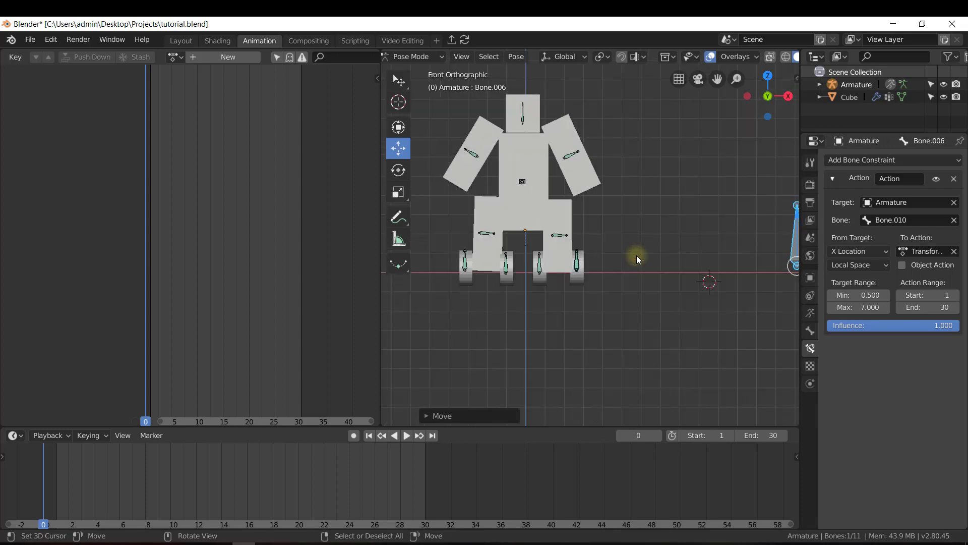
scroll(637, 256, "up", 3)
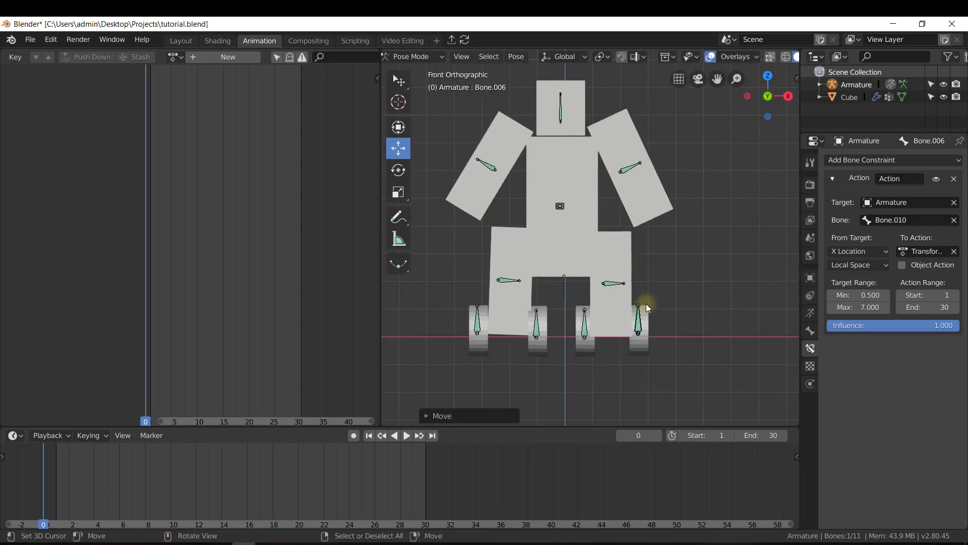